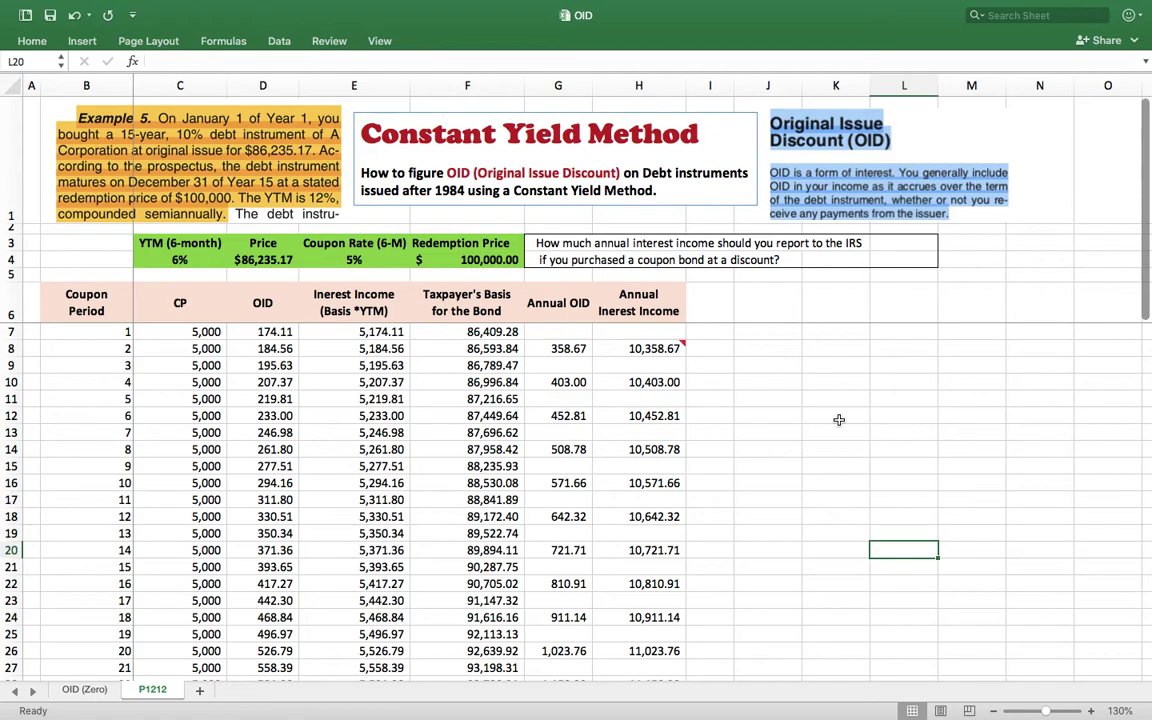
- Review the annual interest income question and the coupon period schedule through the IRS Publication 1212 reference beneath it
{"action": "left_click", "coordinate": [582, 244]}
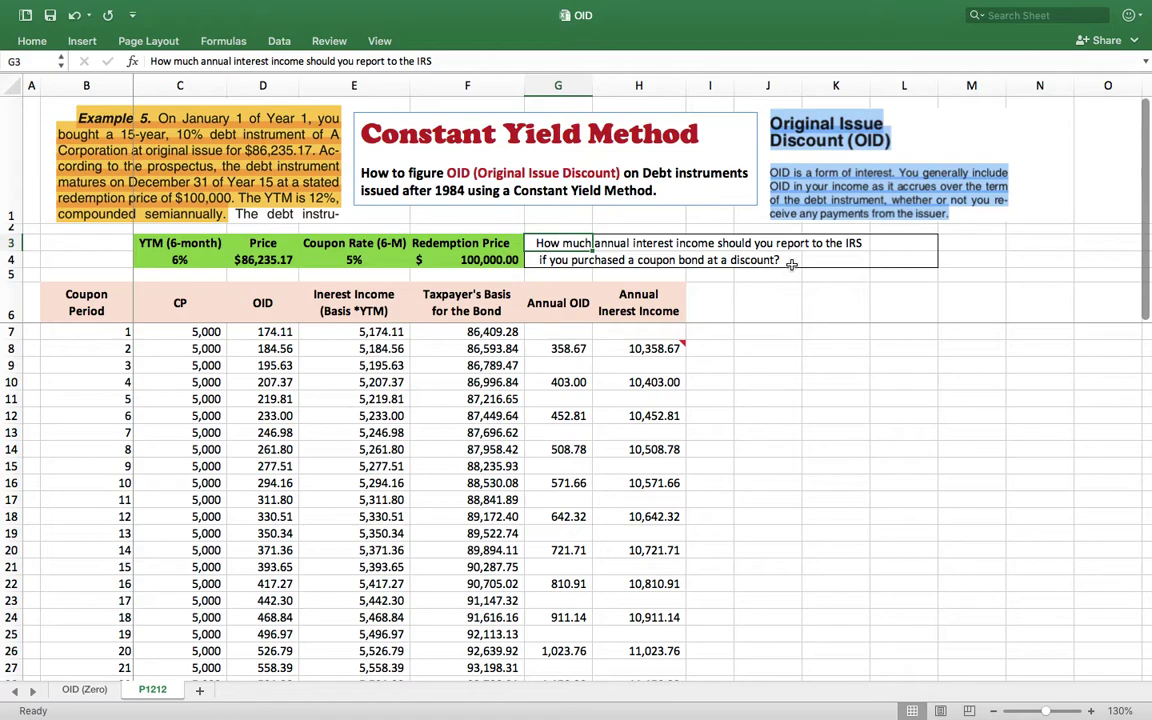
{"action": "left_click", "coordinate": [835, 415]}
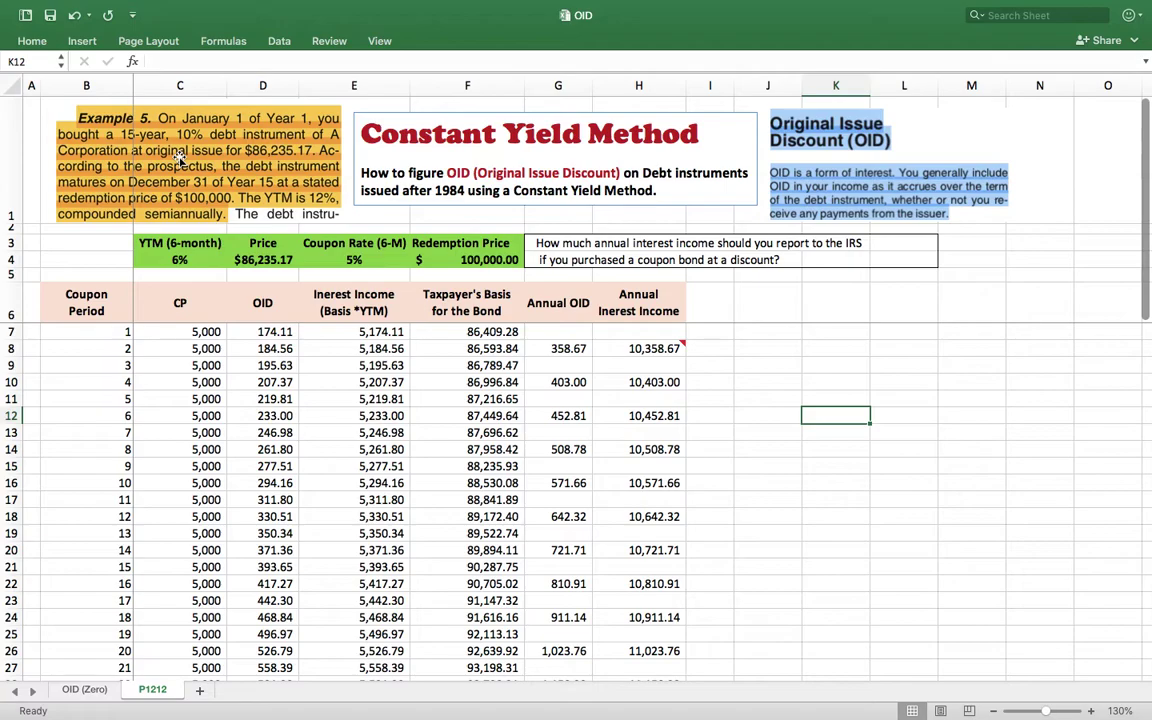
{"action": "left_click", "coordinate": [811, 466]}
{"action": "scroll", "coordinate": [811, 466], "scroll_direction": "down", "scroll_amount": 3}
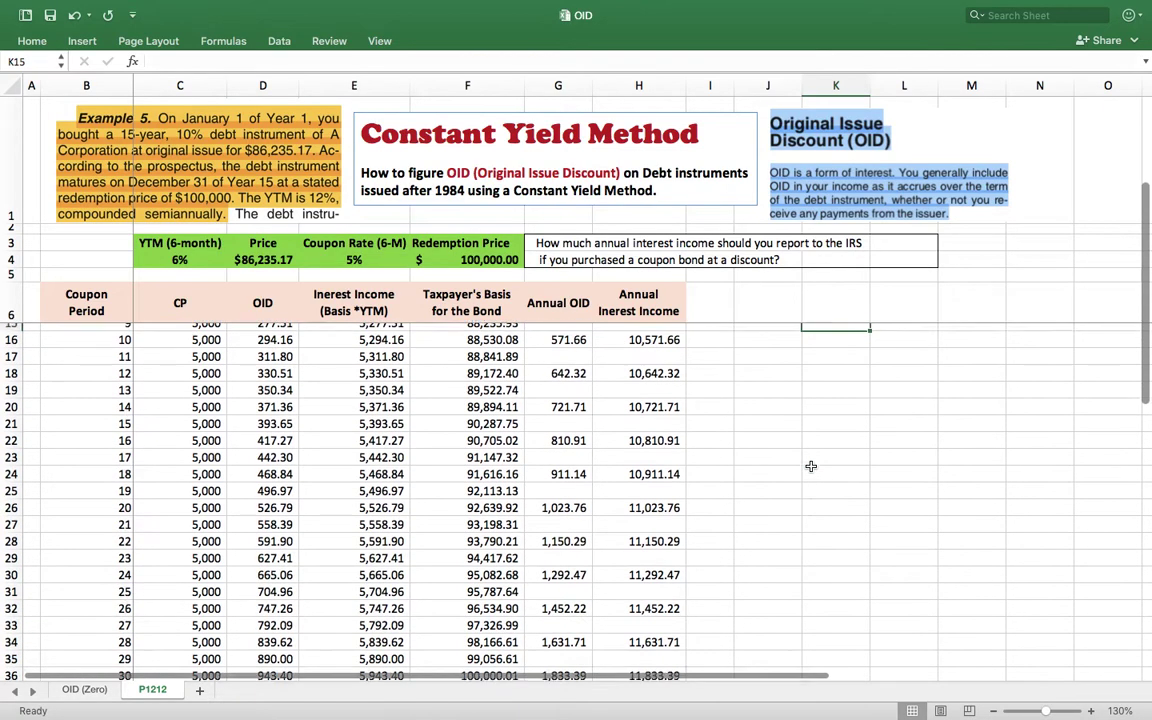
{"action": "scroll", "coordinate": [811, 466], "scroll_direction": "down", "scroll_amount": 10}
{"action": "scroll", "coordinate": [811, 466], "scroll_direction": "up", "scroll_amount": 5}
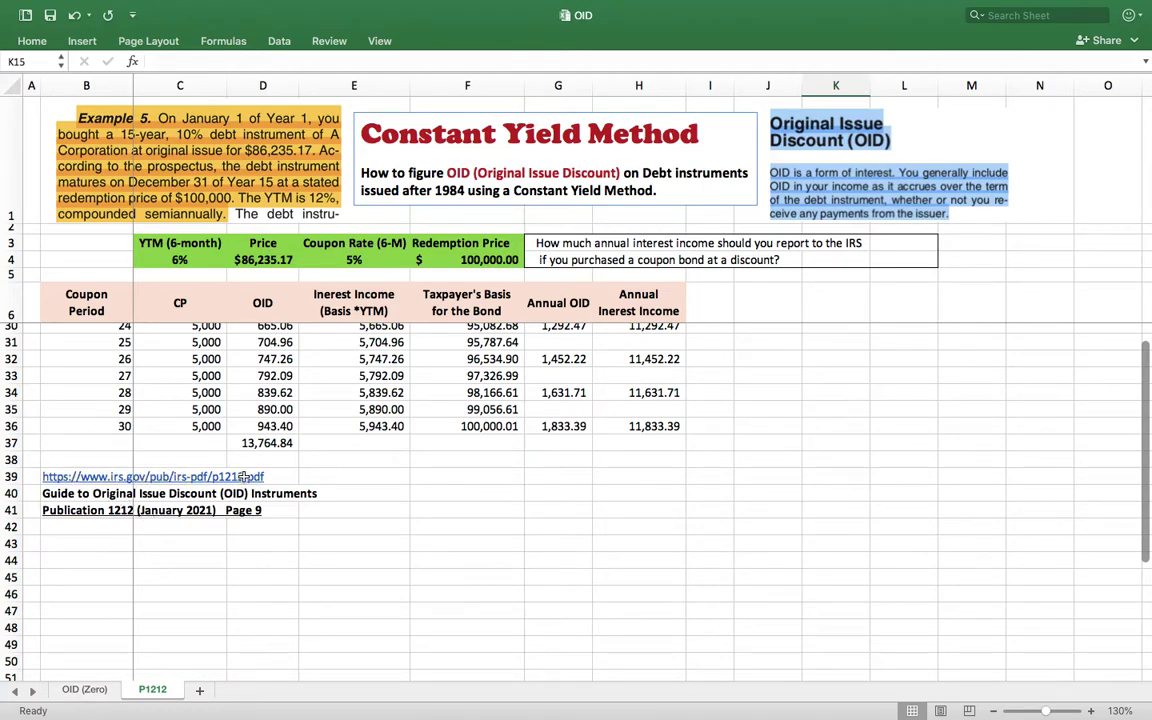
{"action": "scroll", "coordinate": [480, 587], "scroll_direction": "up", "scroll_amount": 8}
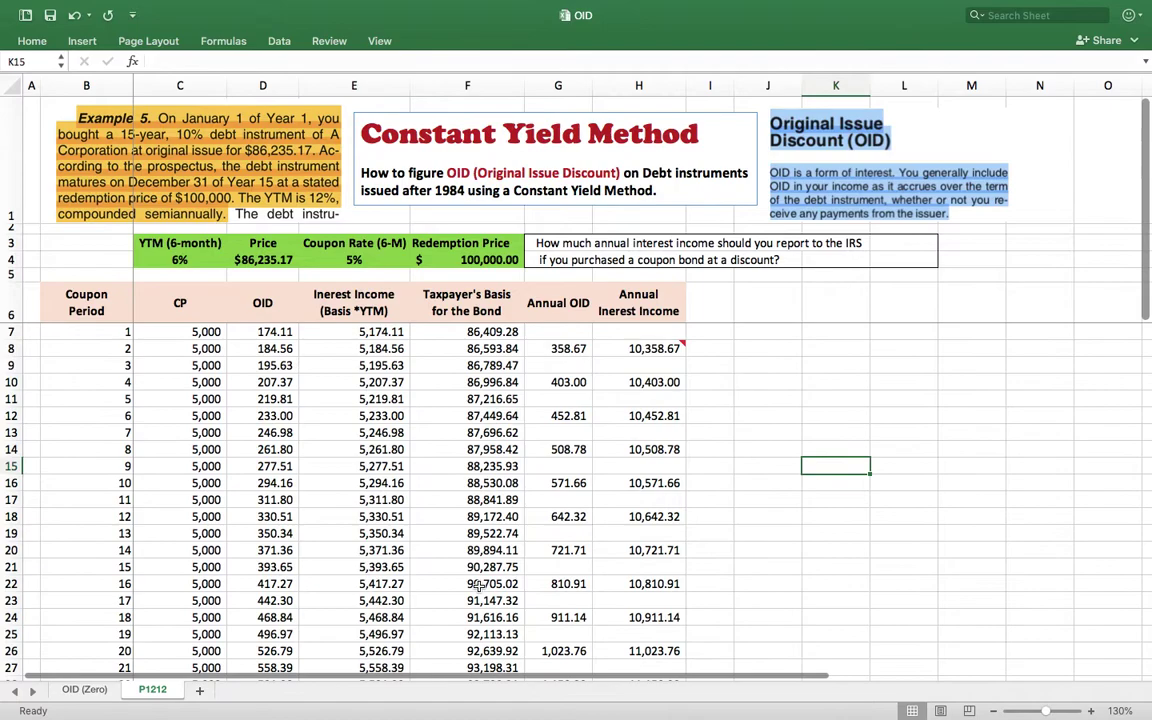
{"action": "left_click", "coordinate": [830, 432]}
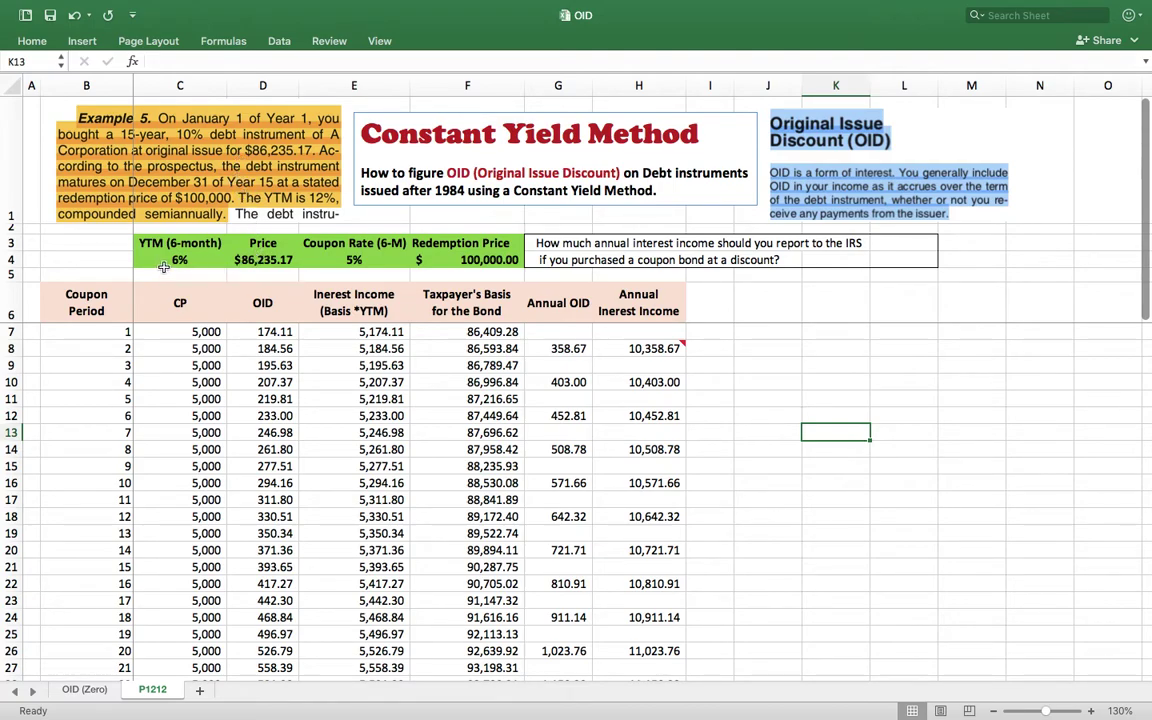
- Examine the bond's six-month YTM, coupon rate and redemption price, plus the coupon payment formula for the first periods
{"action": "left_click_drag", "start_coordinate": [155, 254], "coordinate": [423, 254]}
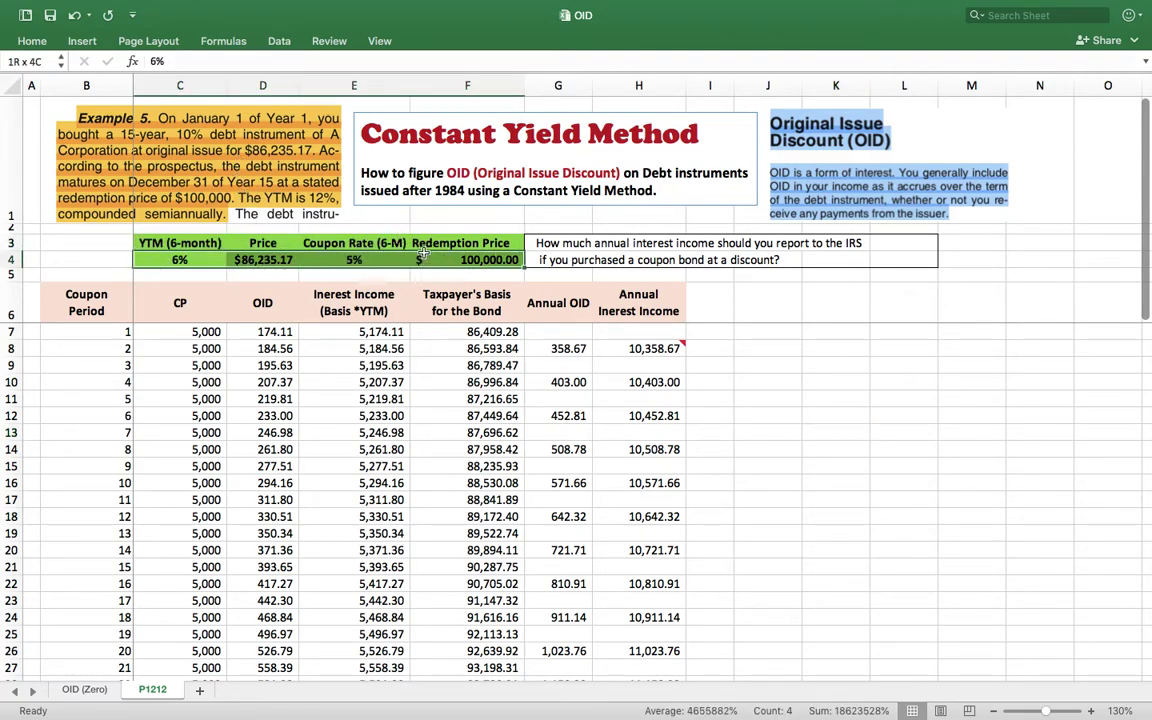
{"action": "left_click", "coordinate": [174, 259]}
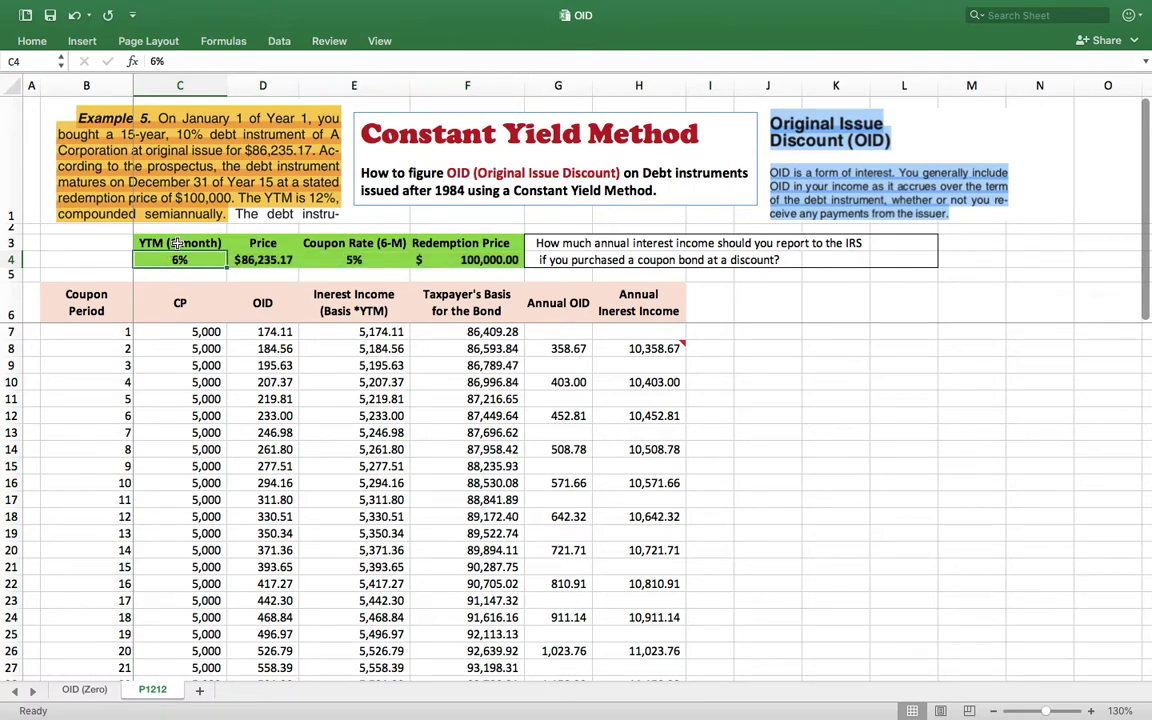
{"action": "left_click", "coordinate": [376, 258]}
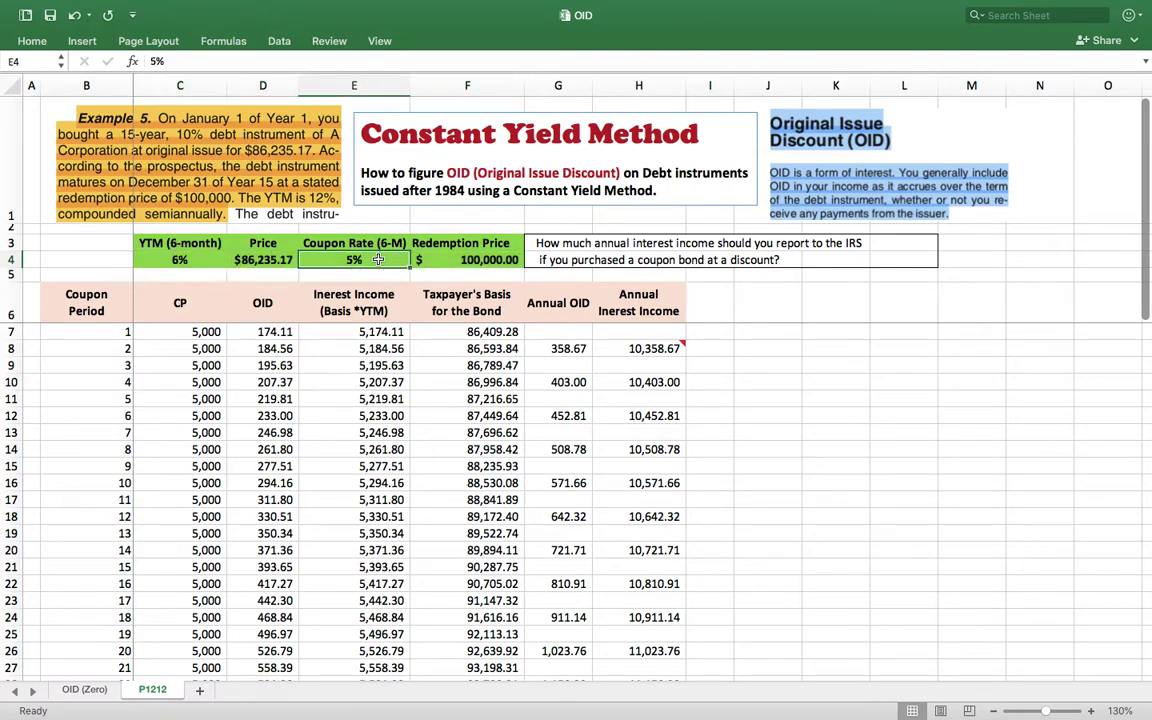
{"action": "left_click", "coordinate": [196, 260]}
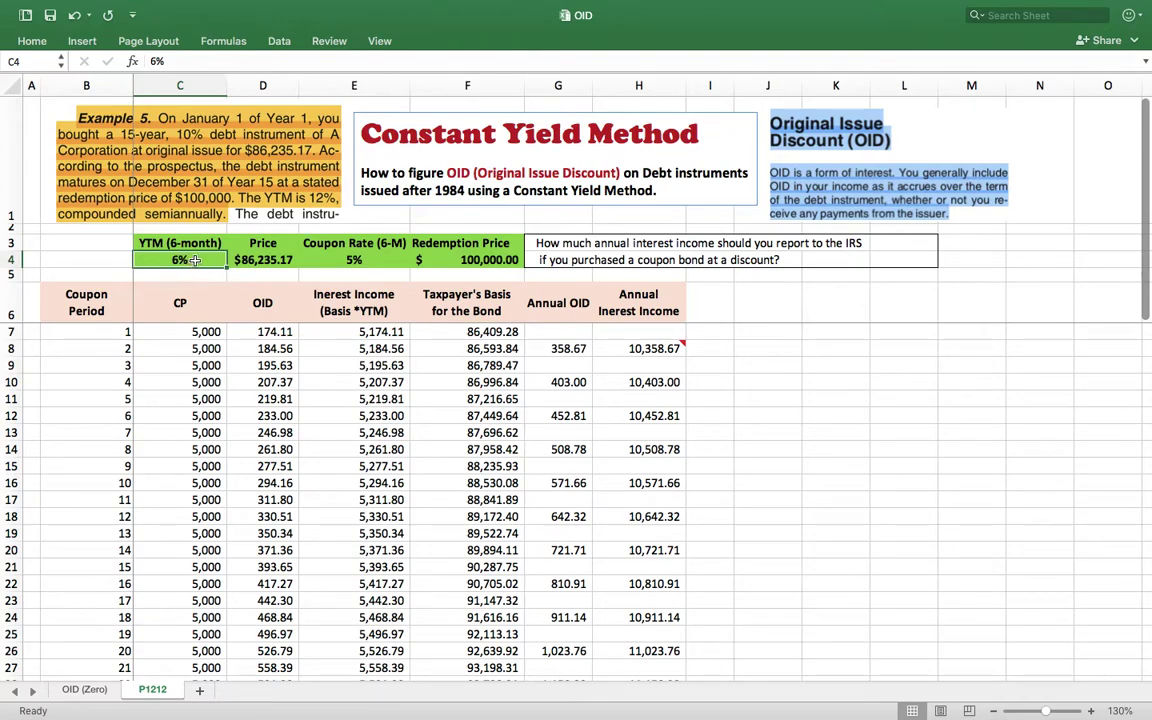
{"action": "left_click", "coordinate": [362, 262]}
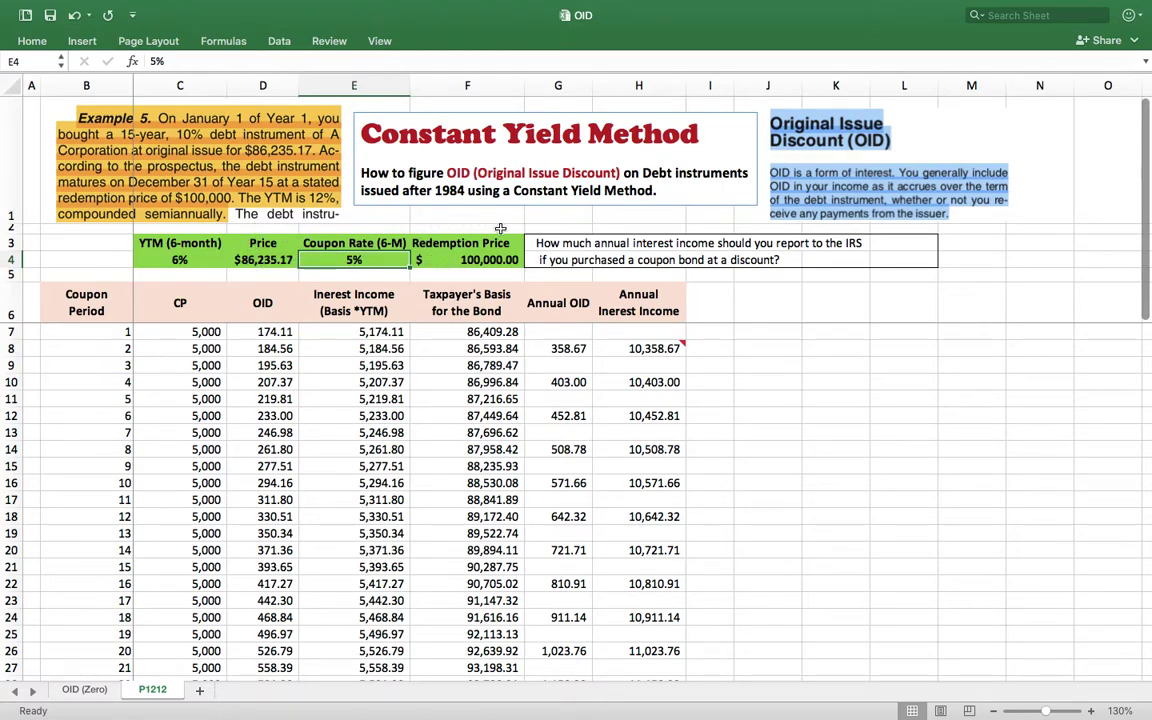
{"action": "left_click", "coordinate": [492, 260]}
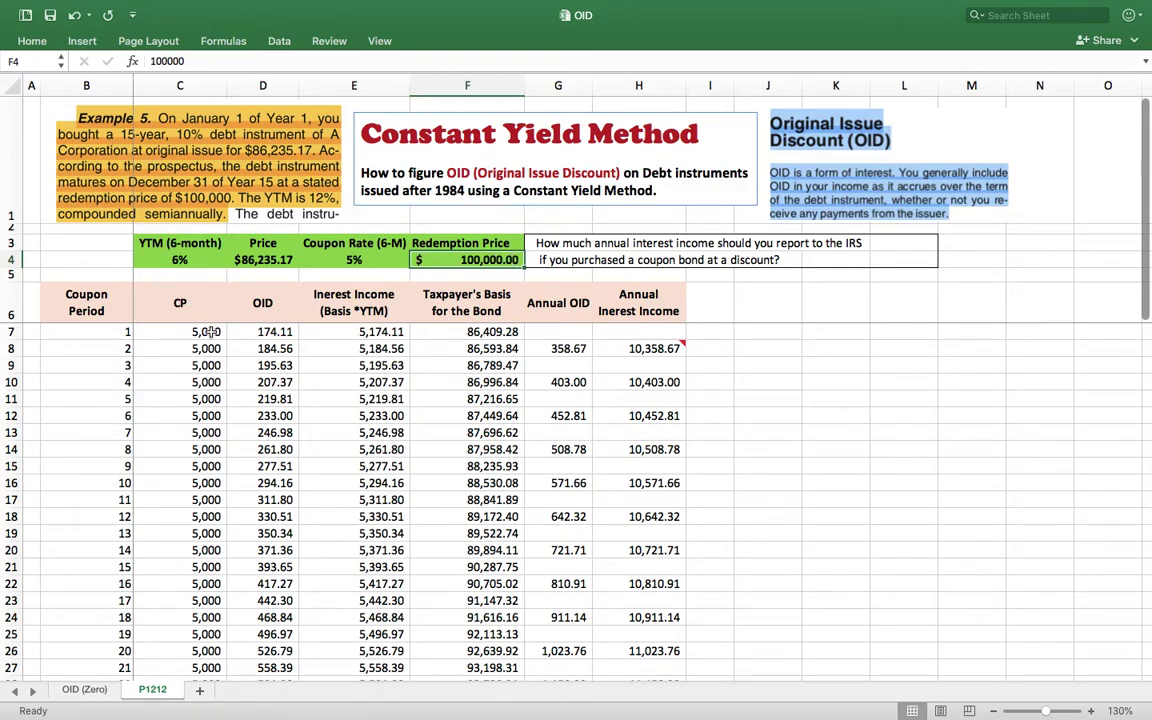
{"action": "left_click", "coordinate": [192, 331]}
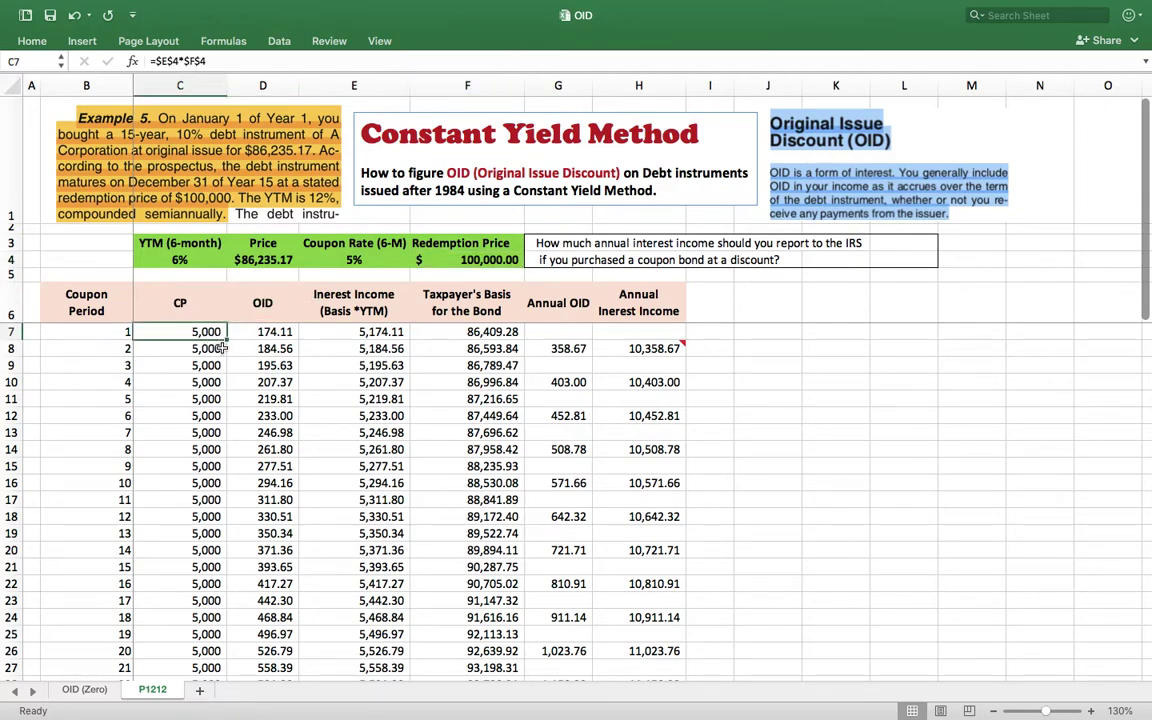
{"action": "left_click", "coordinate": [208, 345], "text": "shift"}
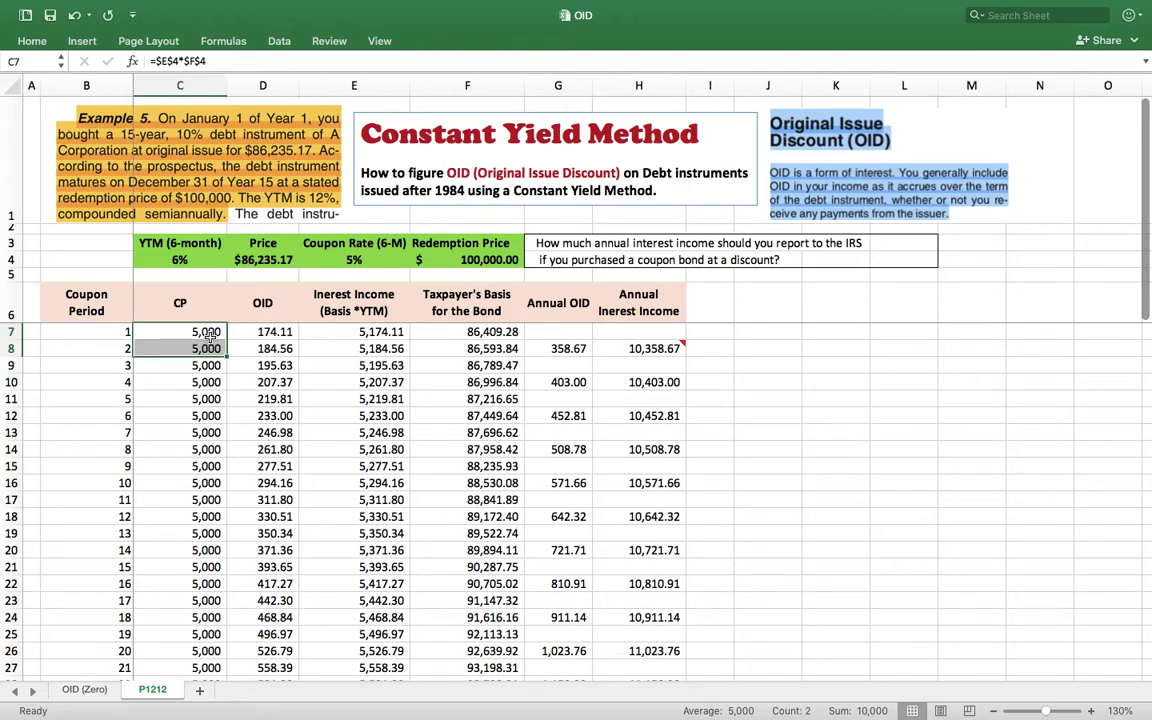
- Compare the bond's purchase price with its redemption price and inspect the OID column's heading and third-period formula
{"action": "left_click", "coordinate": [272, 259]}
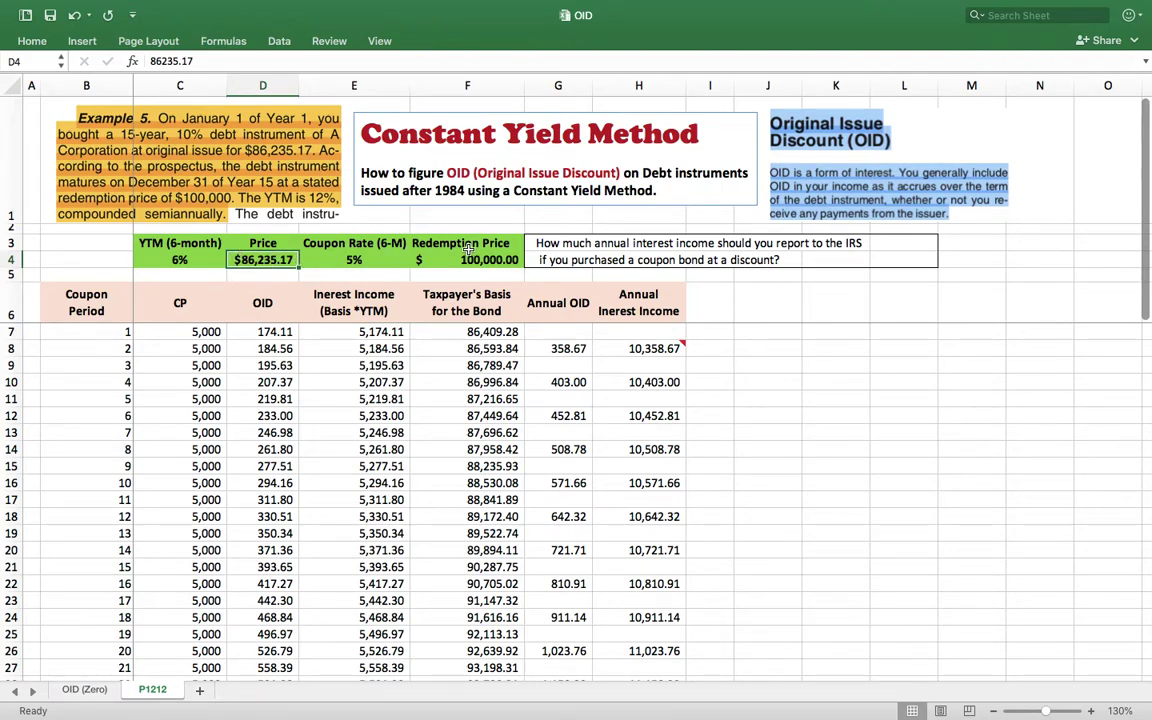
{"action": "left_click", "coordinate": [489, 258]}
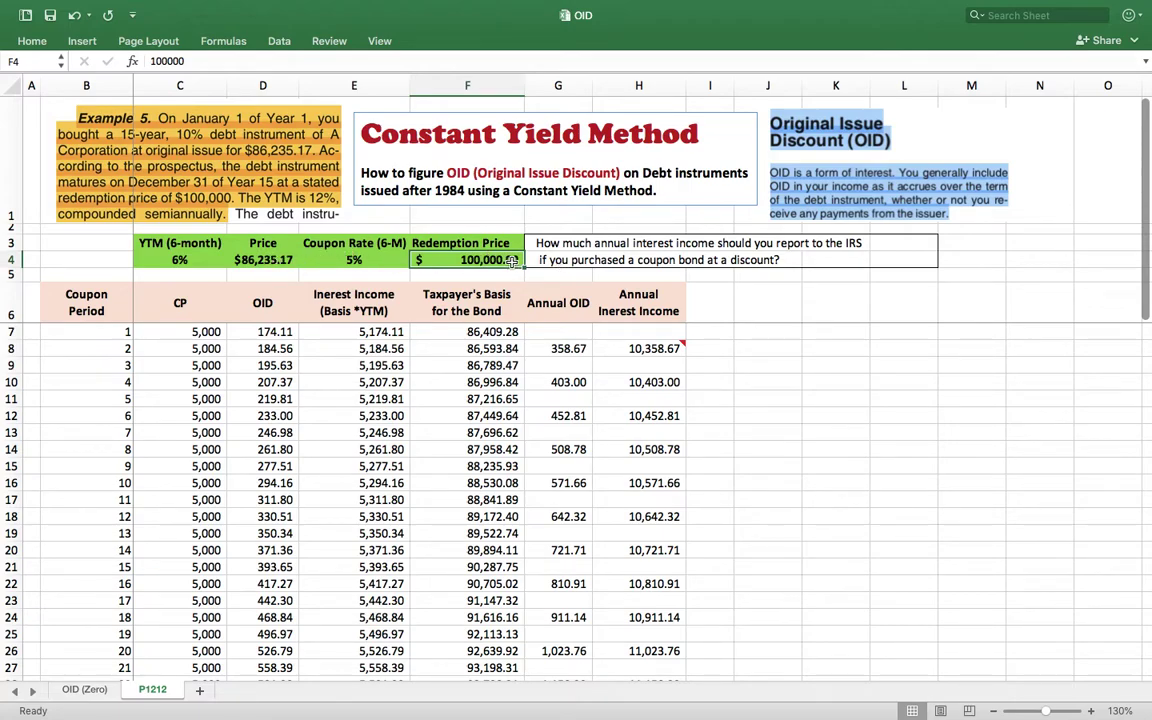
{"action": "left_click", "coordinate": [273, 257]}
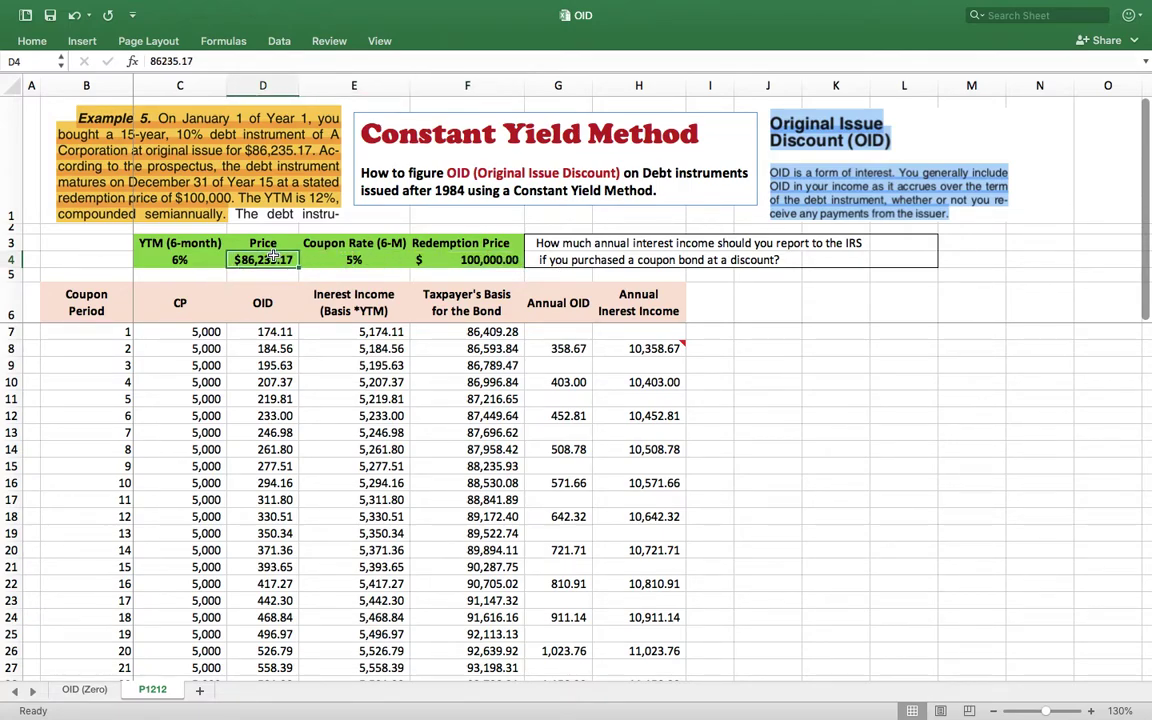
{"action": "left_click", "coordinate": [484, 258]}
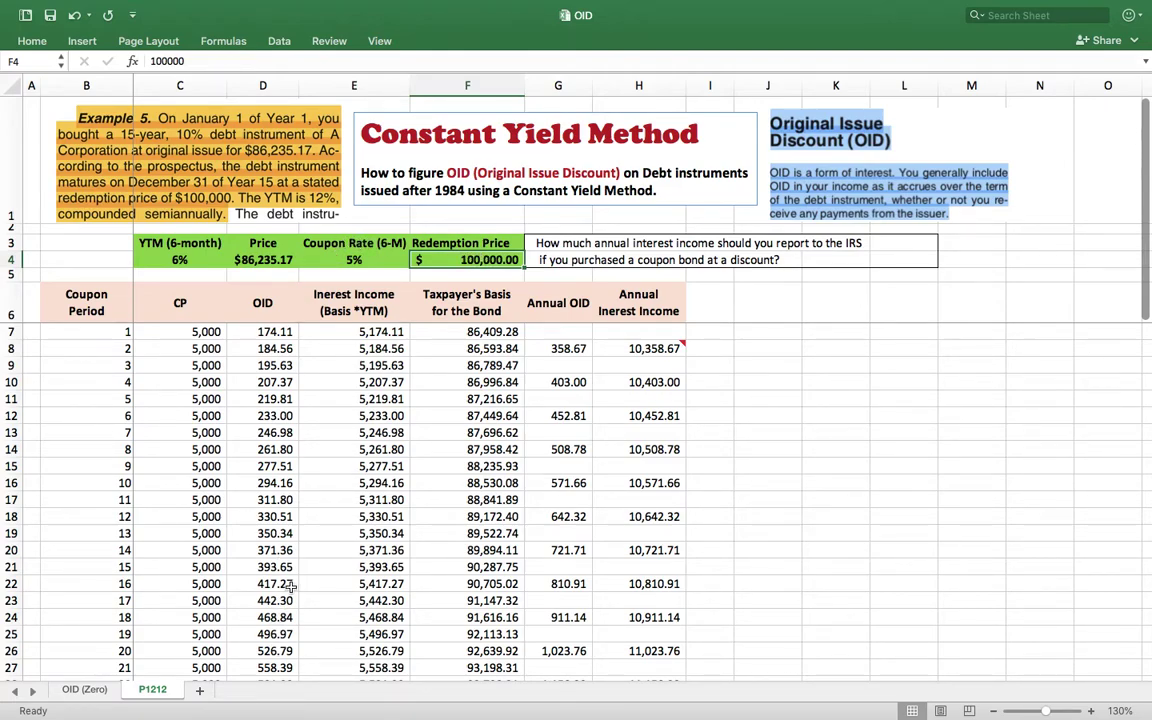
{"action": "left_click", "coordinate": [330, 516]}
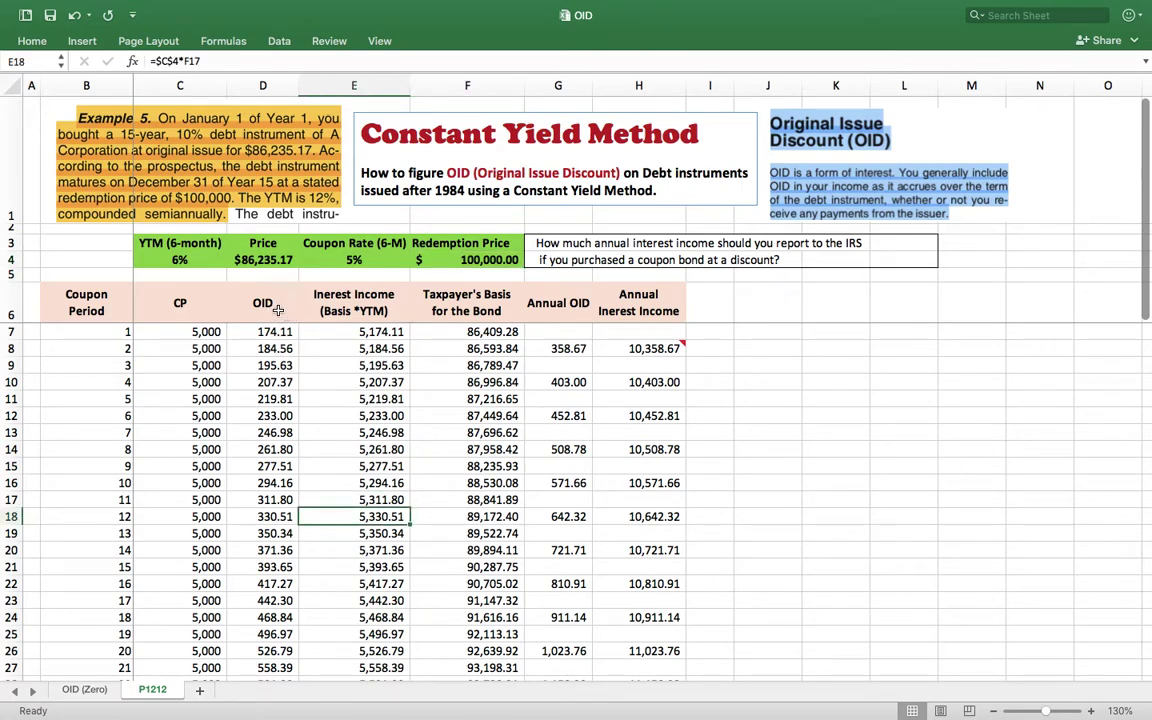
{"action": "left_click", "coordinate": [278, 310]}
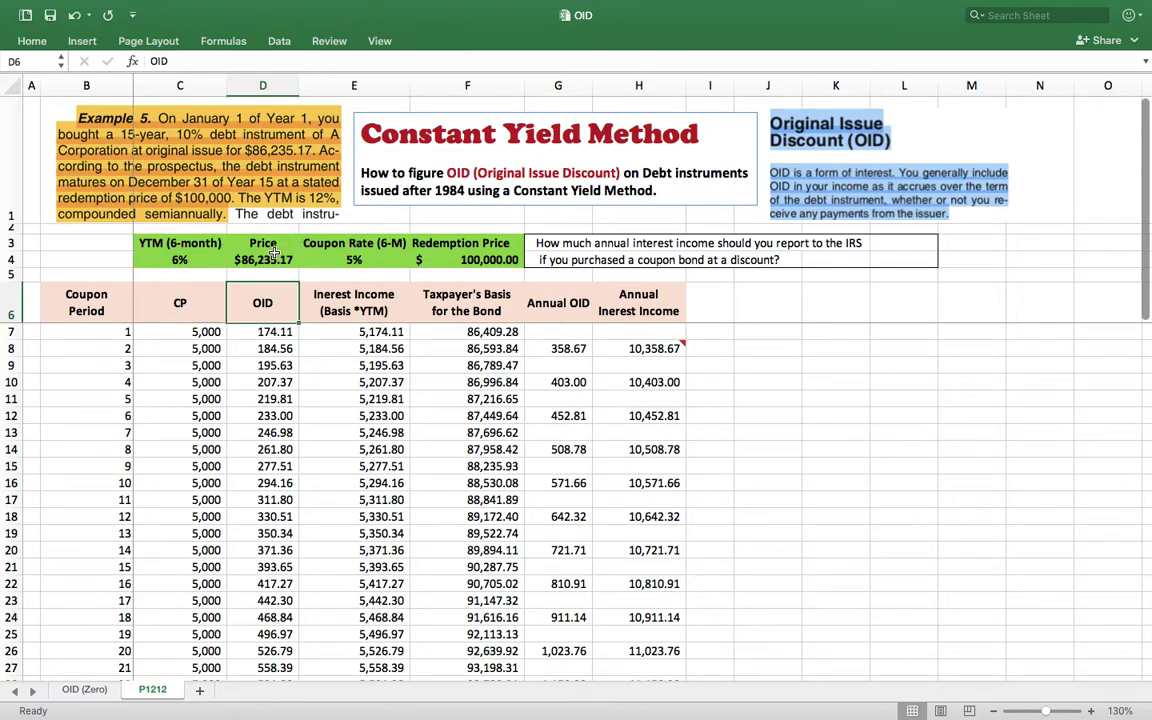
{"action": "left_click", "coordinate": [285, 362]}
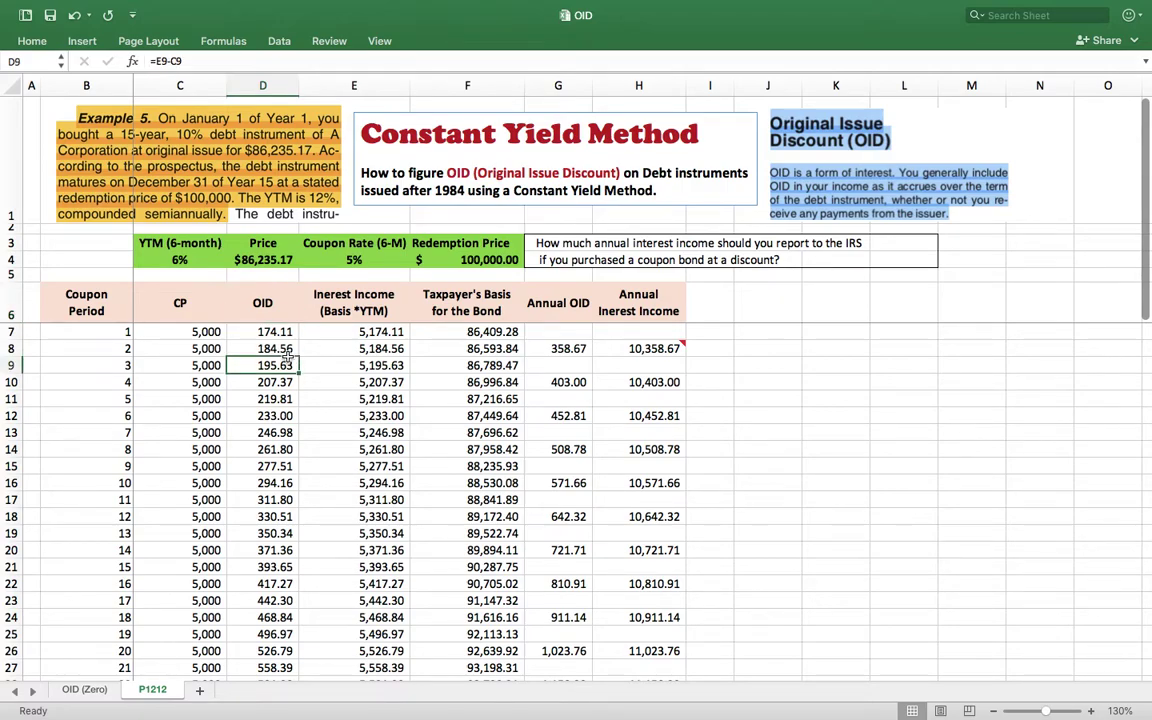
{"action": "left_click", "coordinate": [291, 260]}
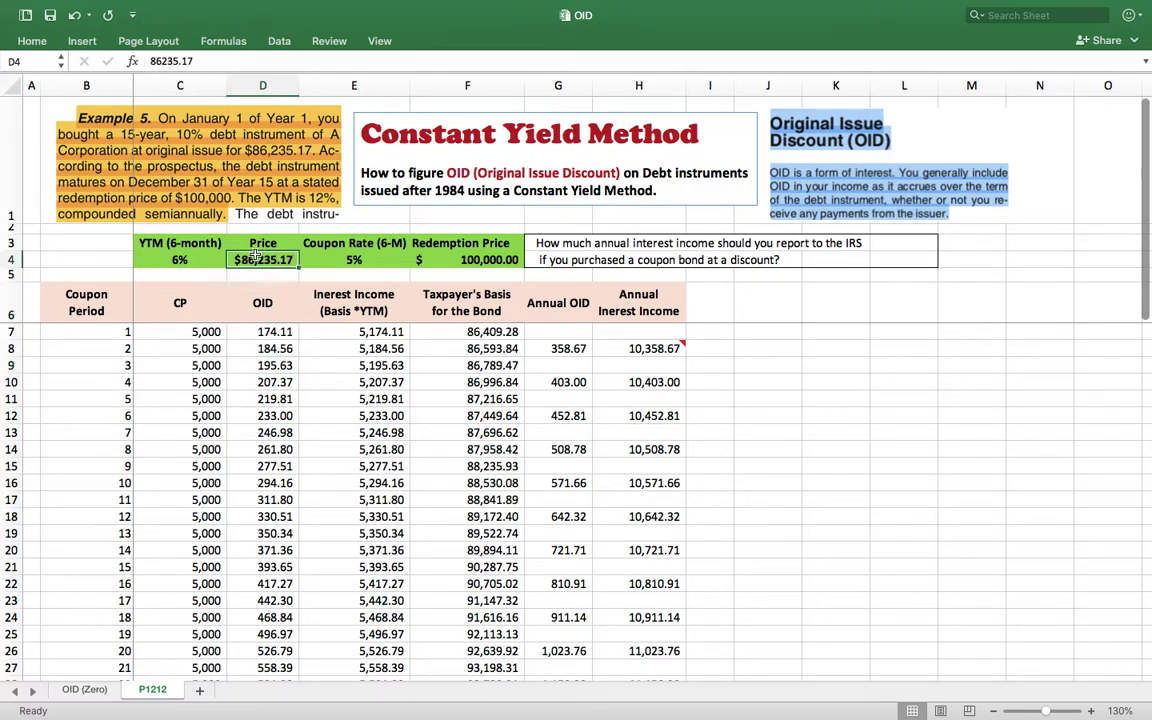
{"action": "left_click", "coordinate": [507, 260]}
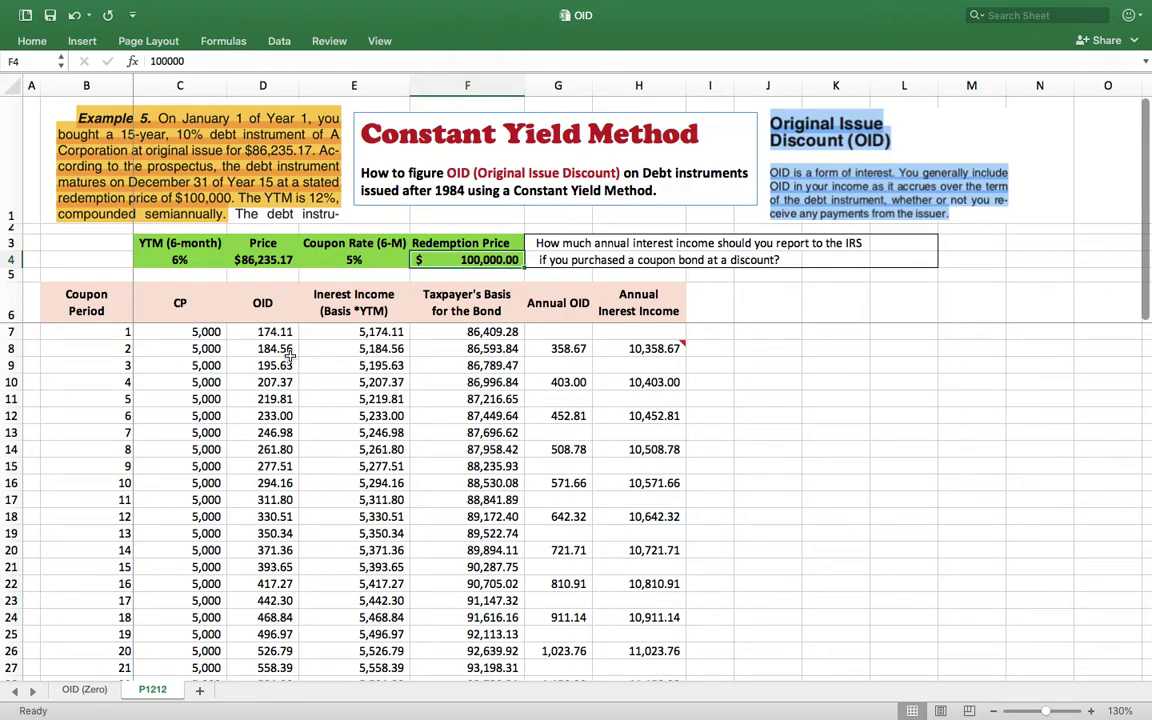
- Examine the OID amounts across the coupon periods, the Original Issue Discount definition and the first period's OID formula
{"action": "left_click", "coordinate": [271, 617]}
{"action": "scroll", "coordinate": [271, 620], "scroll_direction": "down", "scroll_amount": 5}
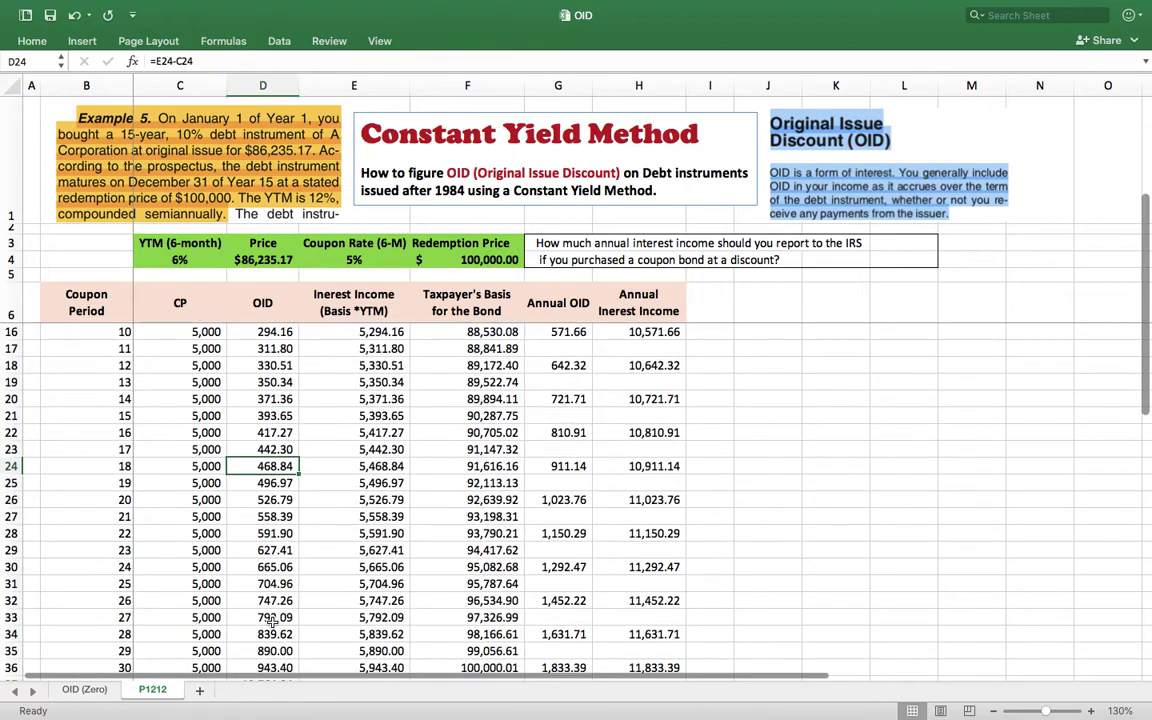
{"action": "scroll", "coordinate": [271, 620], "scroll_direction": "up", "scroll_amount": 3}
{"action": "scroll", "coordinate": [271, 620], "scroll_direction": "up", "scroll_amount": 2}
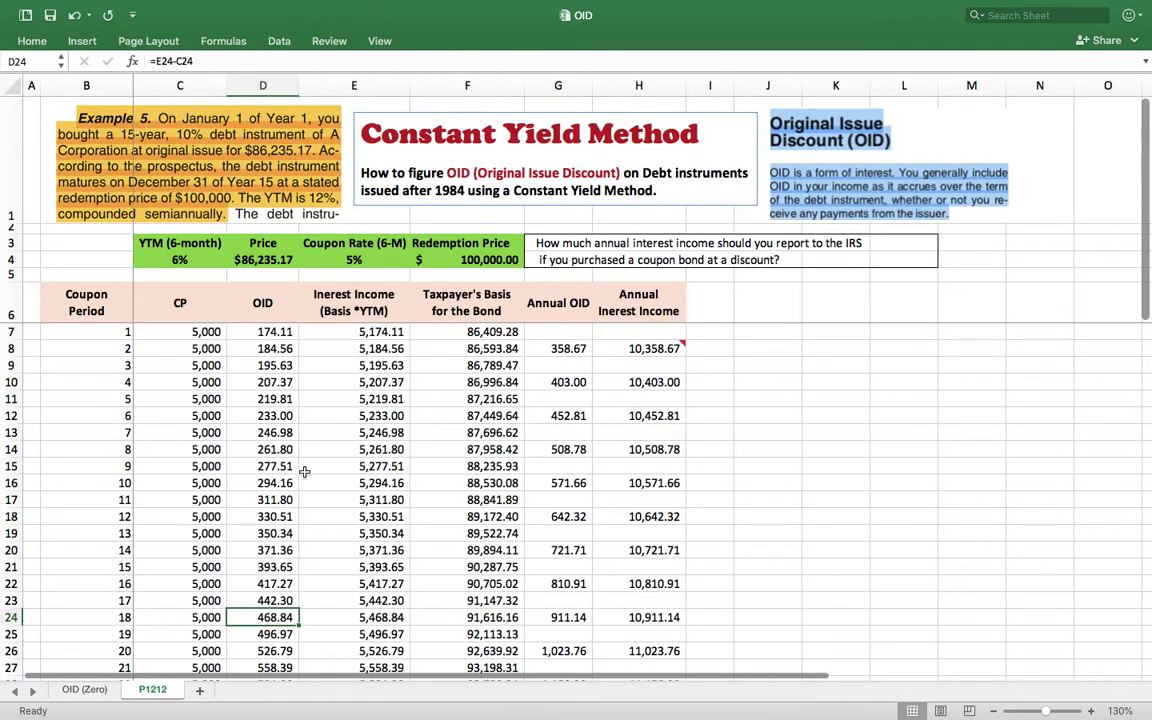
{"action": "left_click", "coordinate": [270, 303]}
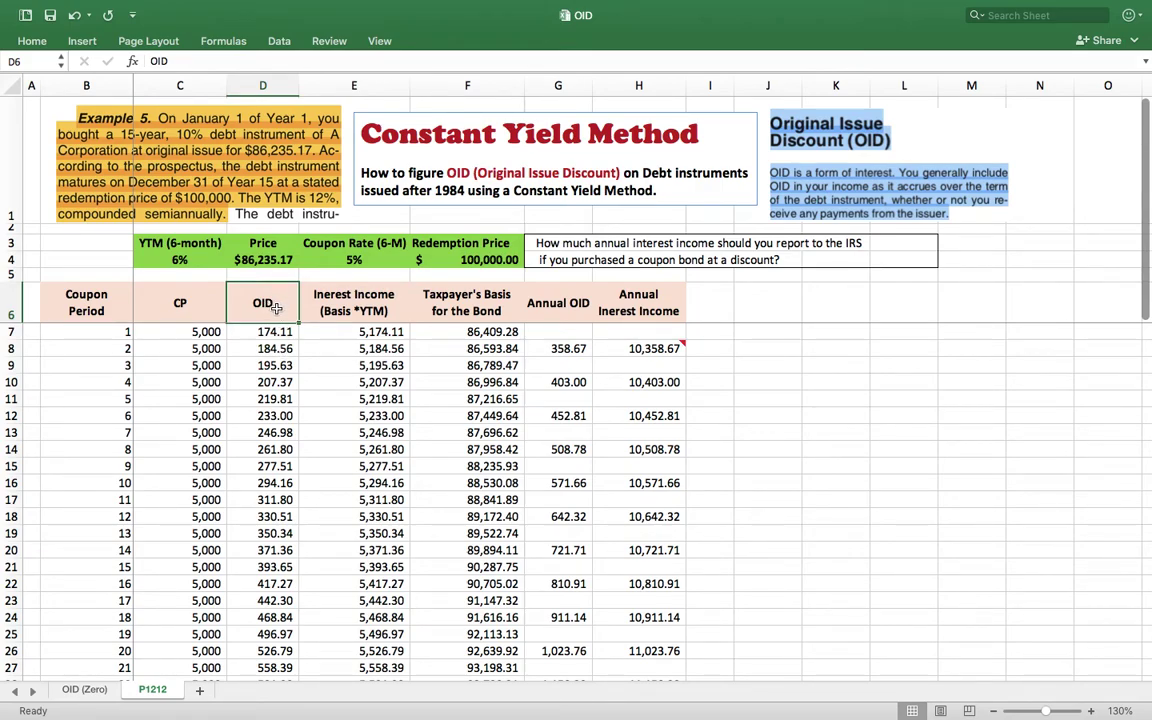
{"action": "left_click", "coordinate": [830, 141]}
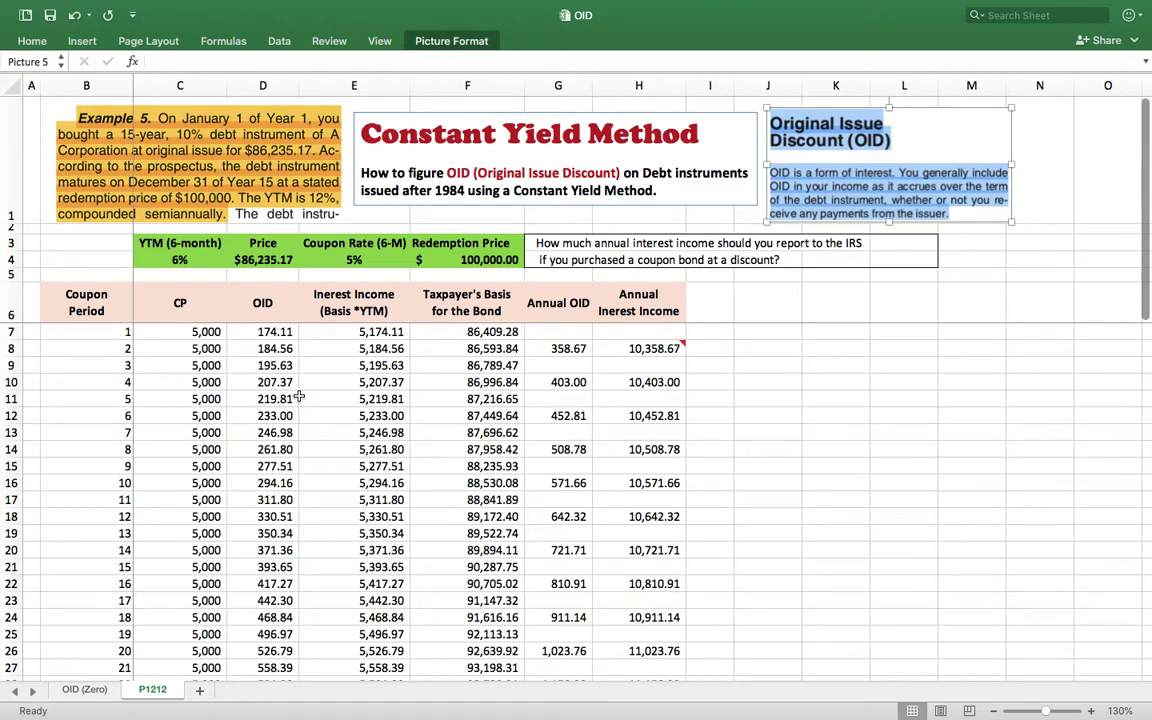
{"action": "left_click", "coordinate": [283, 331]}
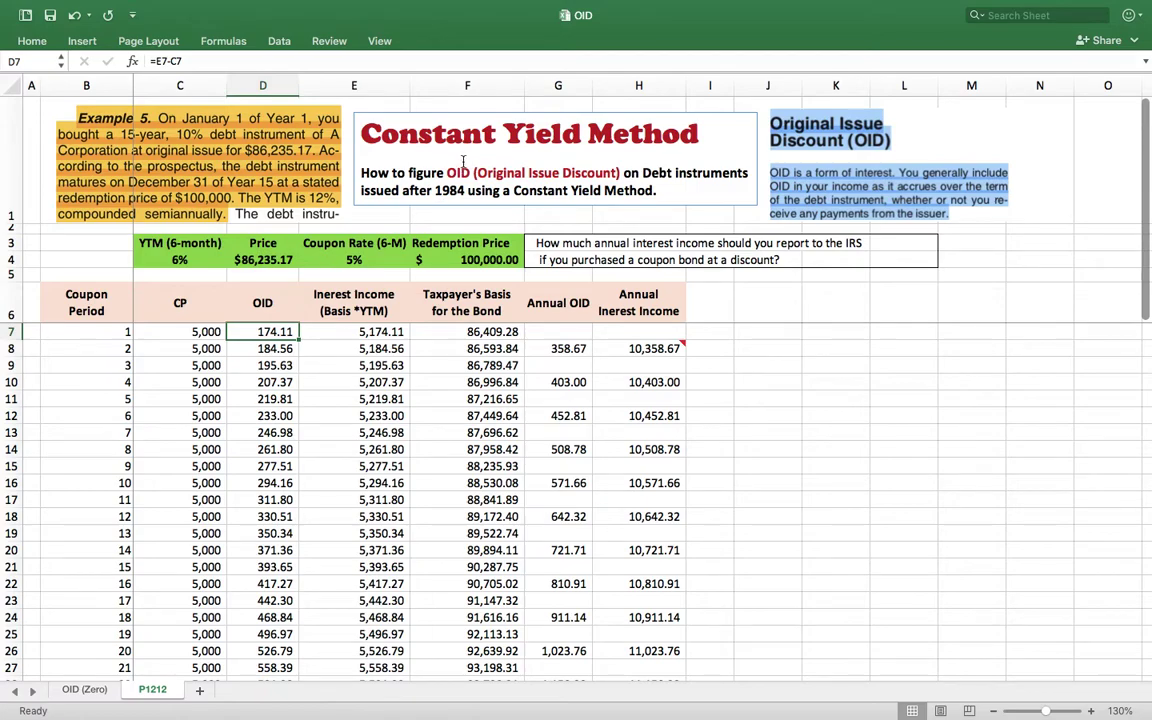
- Examine the Constant Yield Method heading and trace the first period's interest income formula to the price and six-month YTM
{"action": "left_click", "coordinate": [440, 113]}
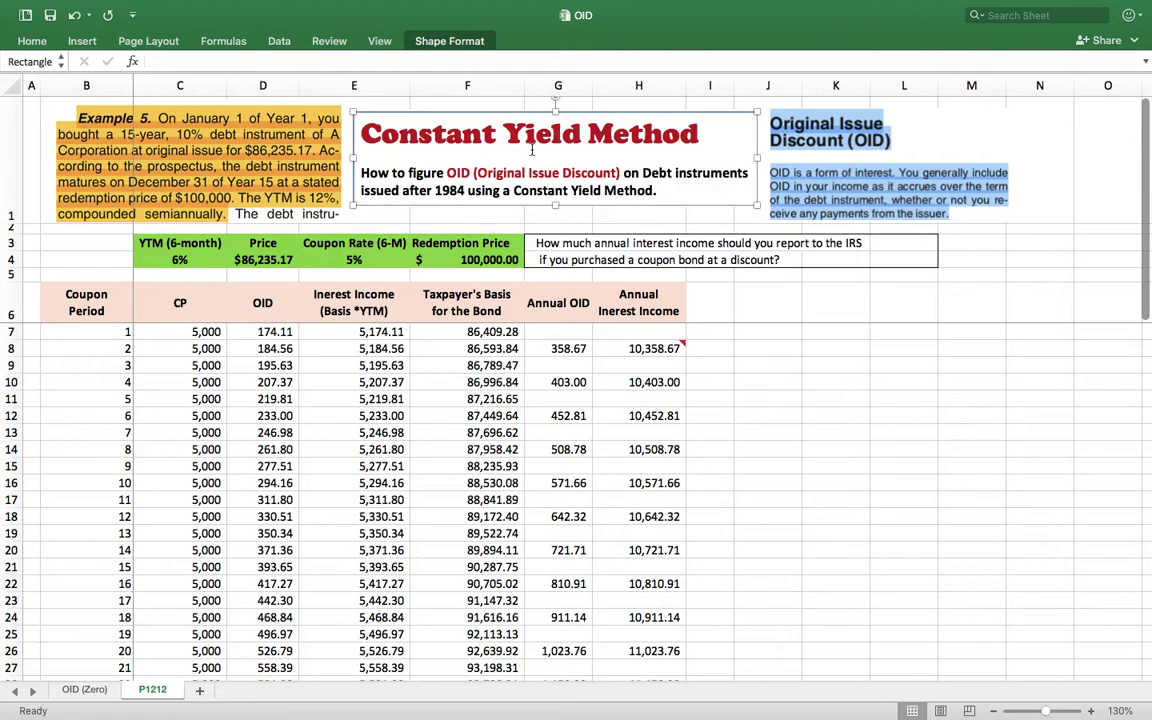
{"action": "left_click", "coordinate": [168, 261]}
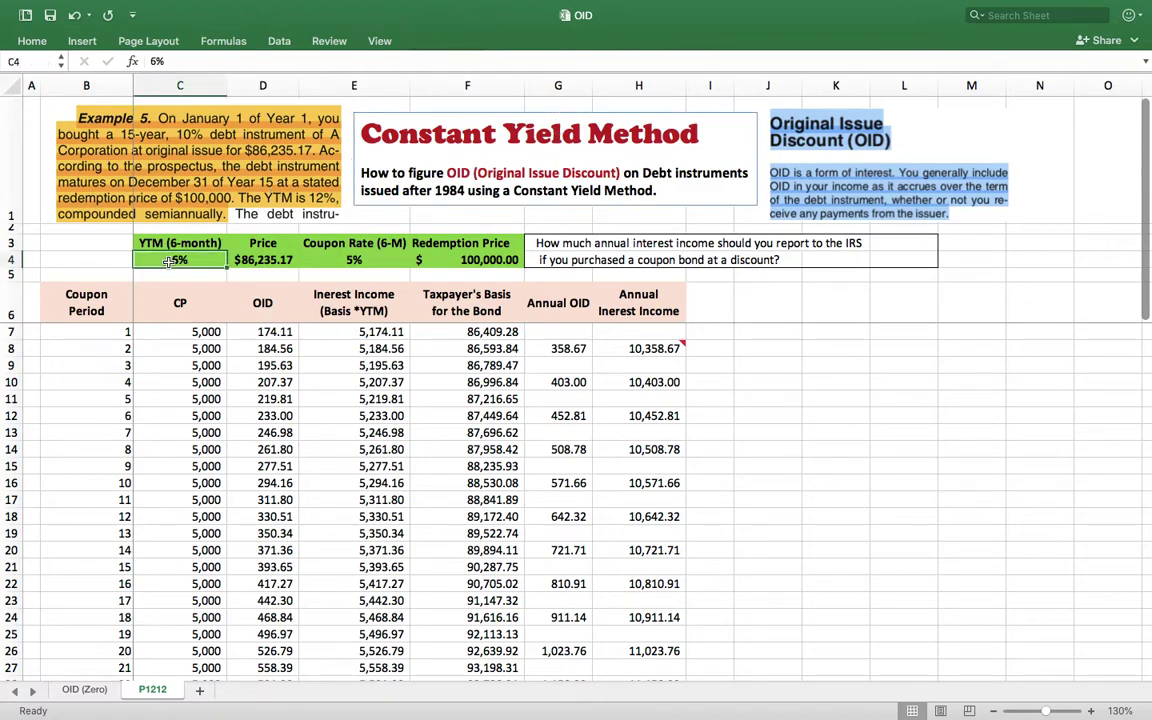
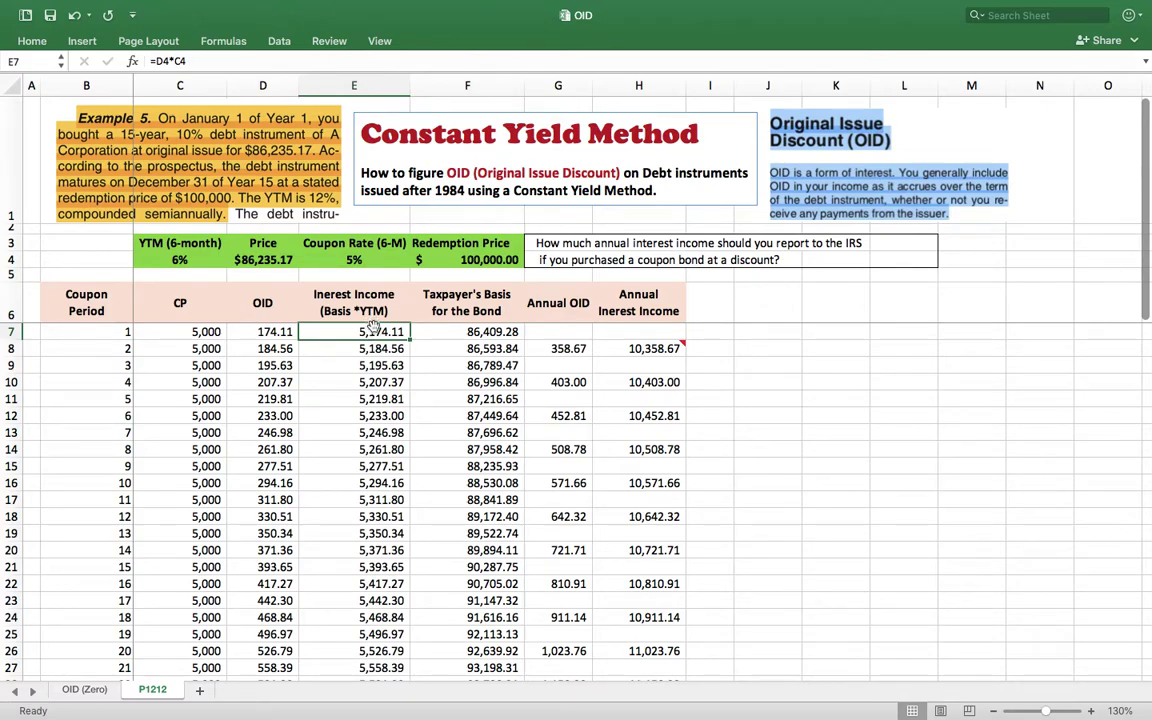
{"action": "left_click", "coordinate": [285, 259]}
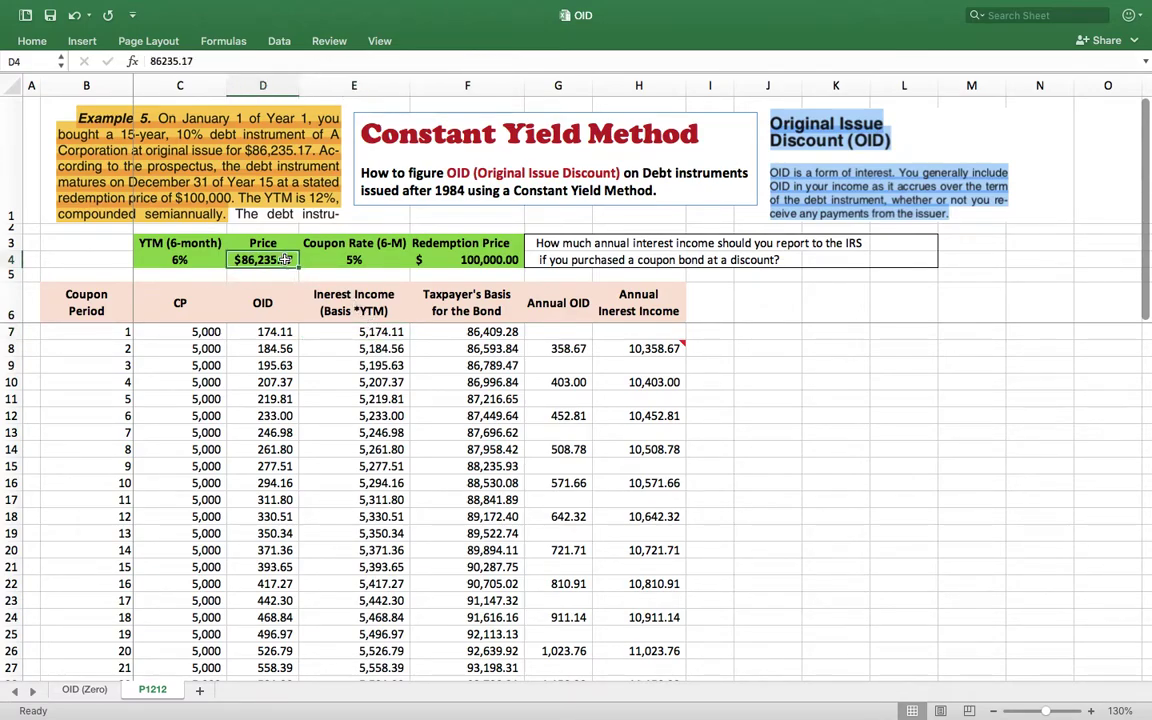
{"action": "left_click", "coordinate": [176, 259]}
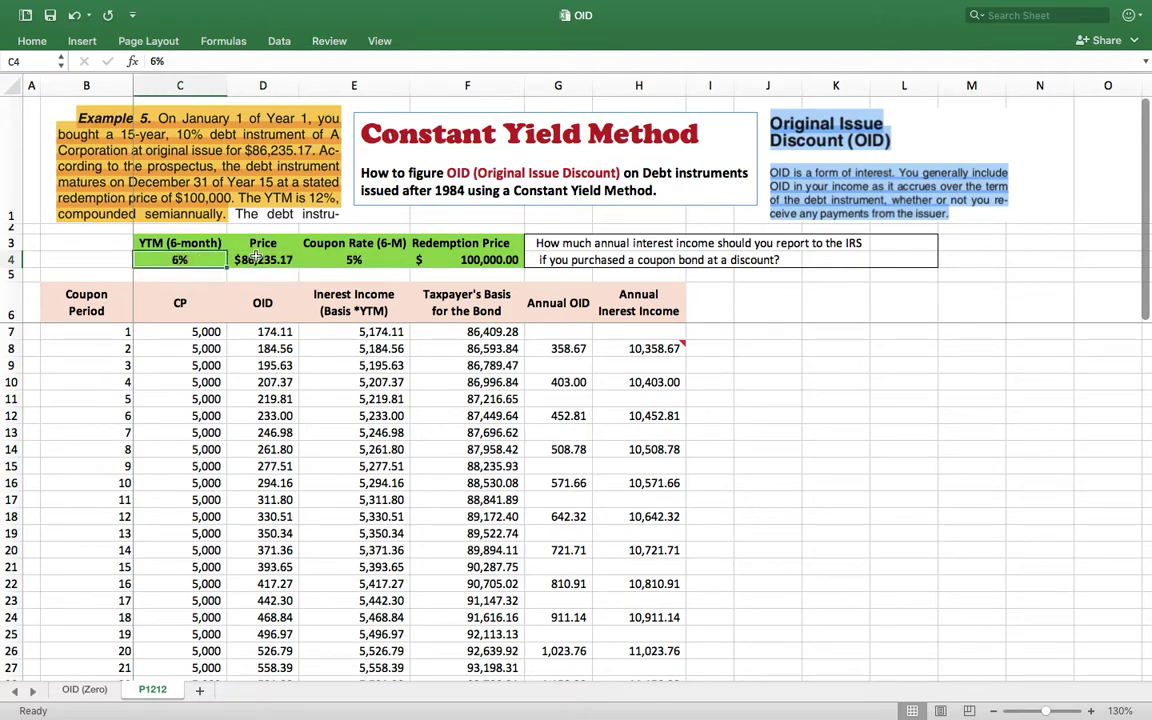
{"action": "left_click", "coordinate": [263, 259]}
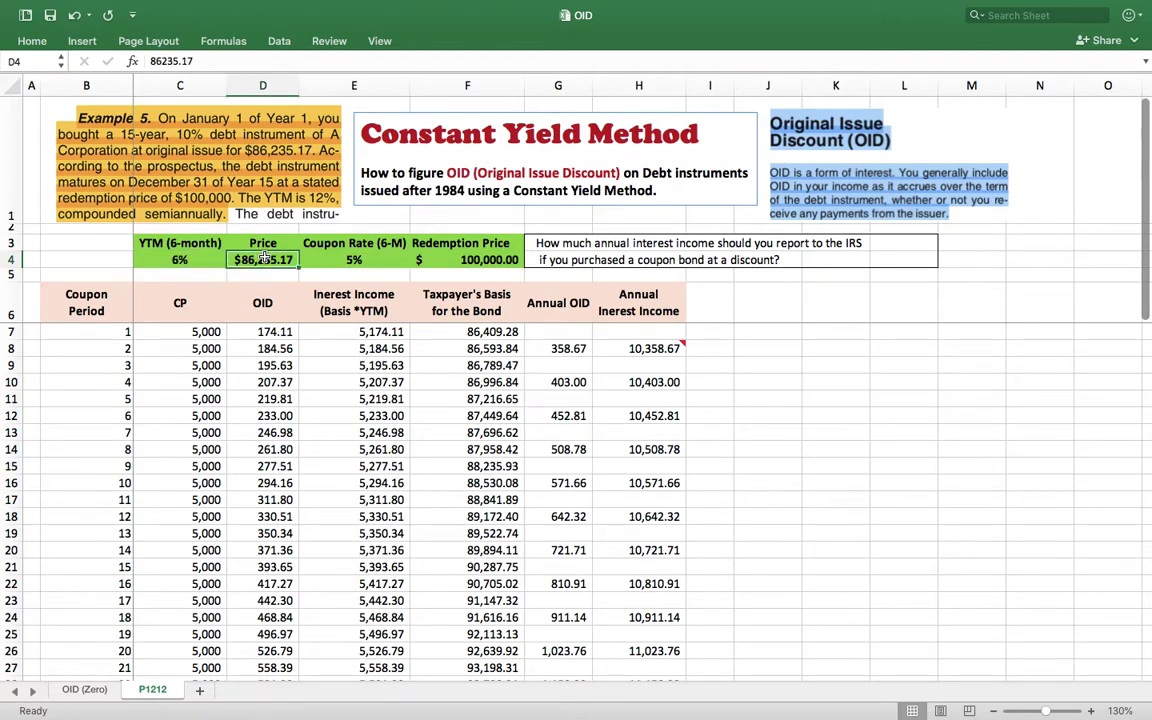
{"action": "left_click", "coordinate": [378, 332]}
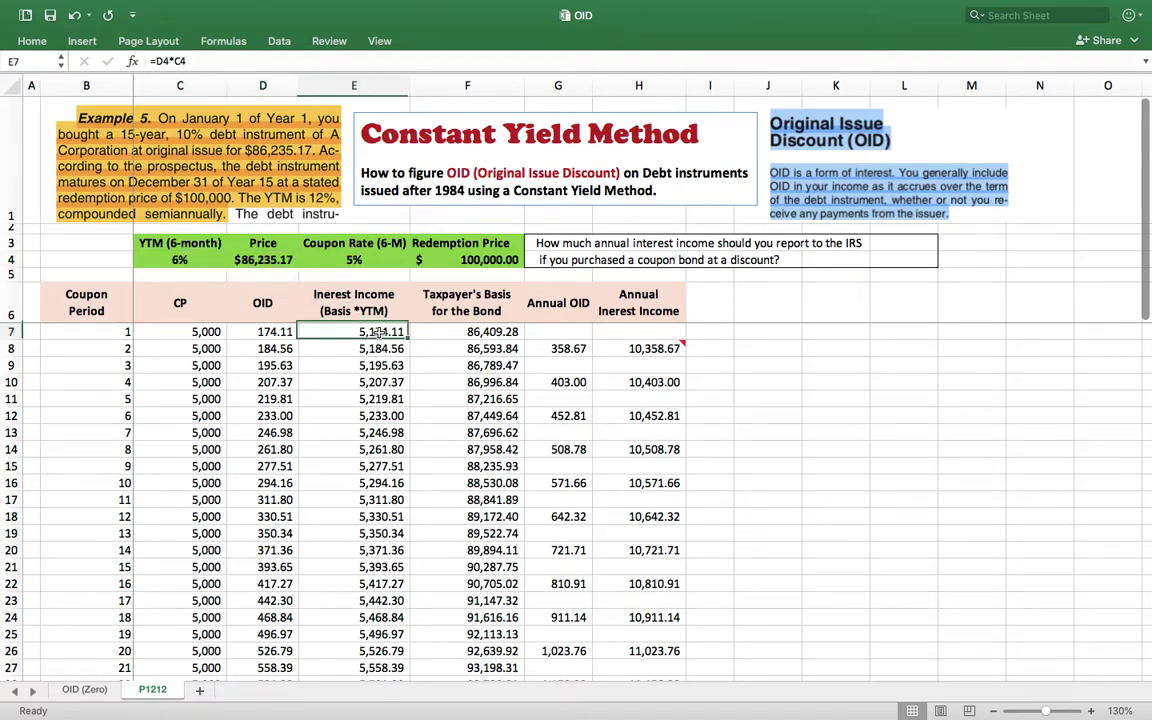
- Trace which cells the first coupon period's interest income formula refers to, leaving the formula unchanged
{"action": "left_click", "coordinate": [170, 61]}
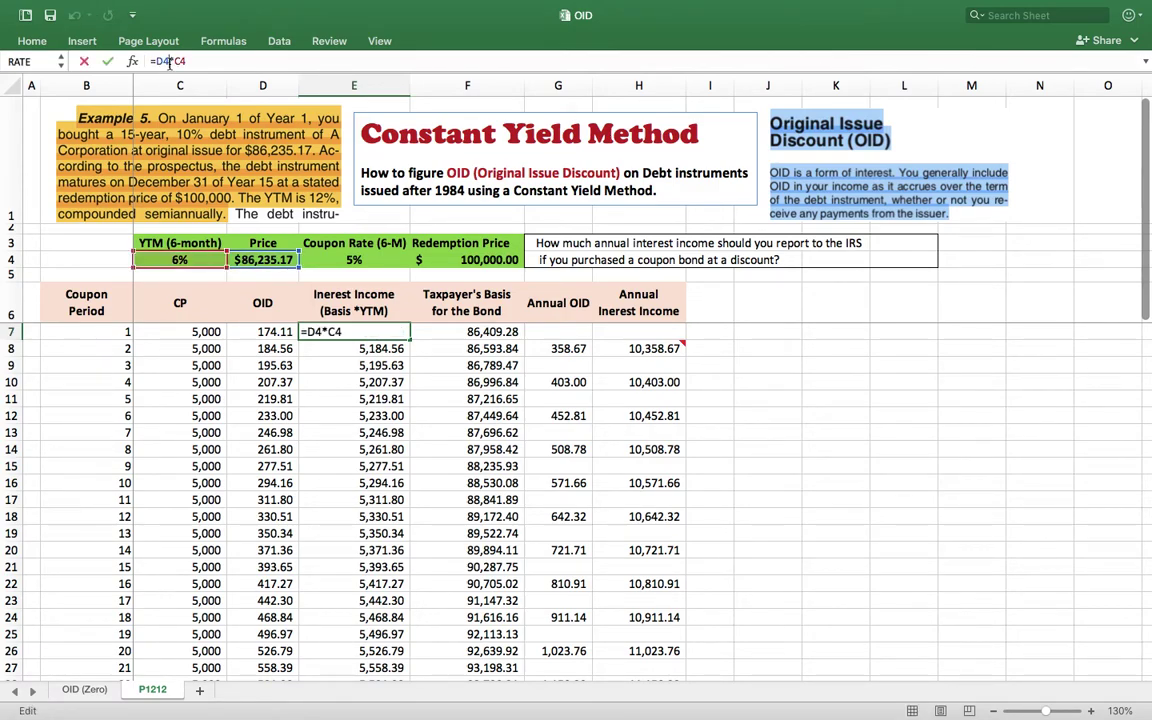
{"action": "left_click", "coordinate": [107, 61]}
{"action": "left_click", "coordinate": [366, 360]}
{"action": "left_click", "coordinate": [388, 332]}
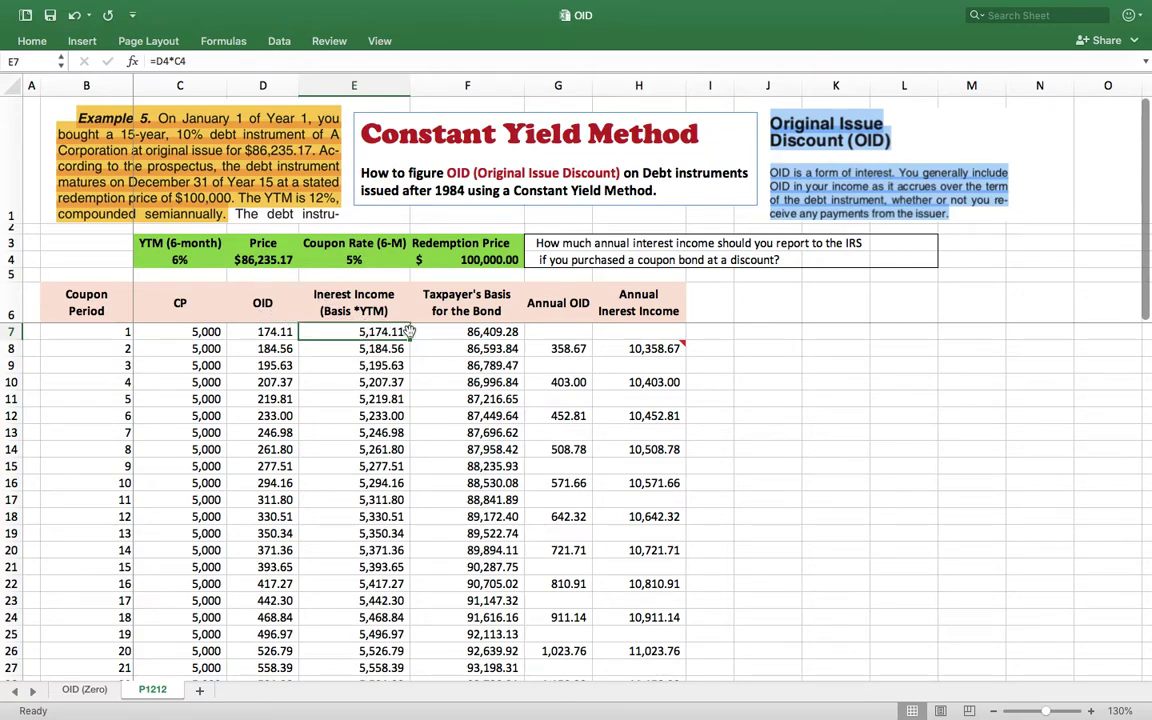
- Compare the first period's coupon payment, OID and interest income, checking how their formulas relate
{"action": "left_click", "coordinate": [205, 332]}
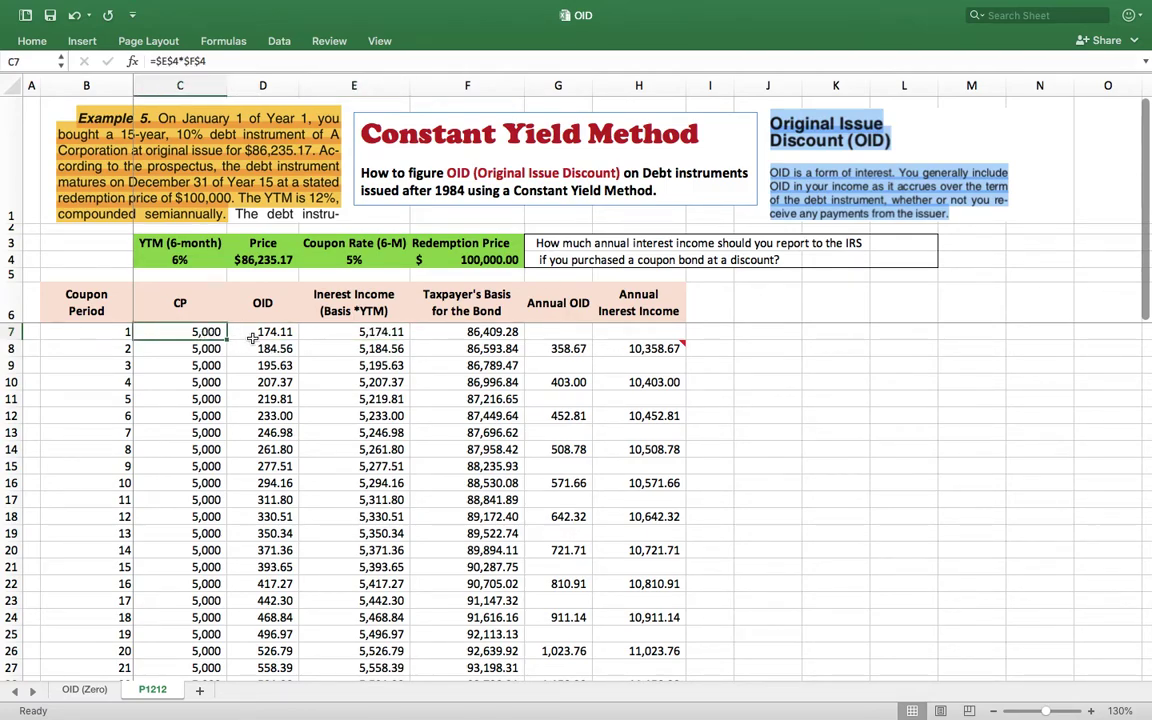
{"action": "left_click", "coordinate": [286, 332]}
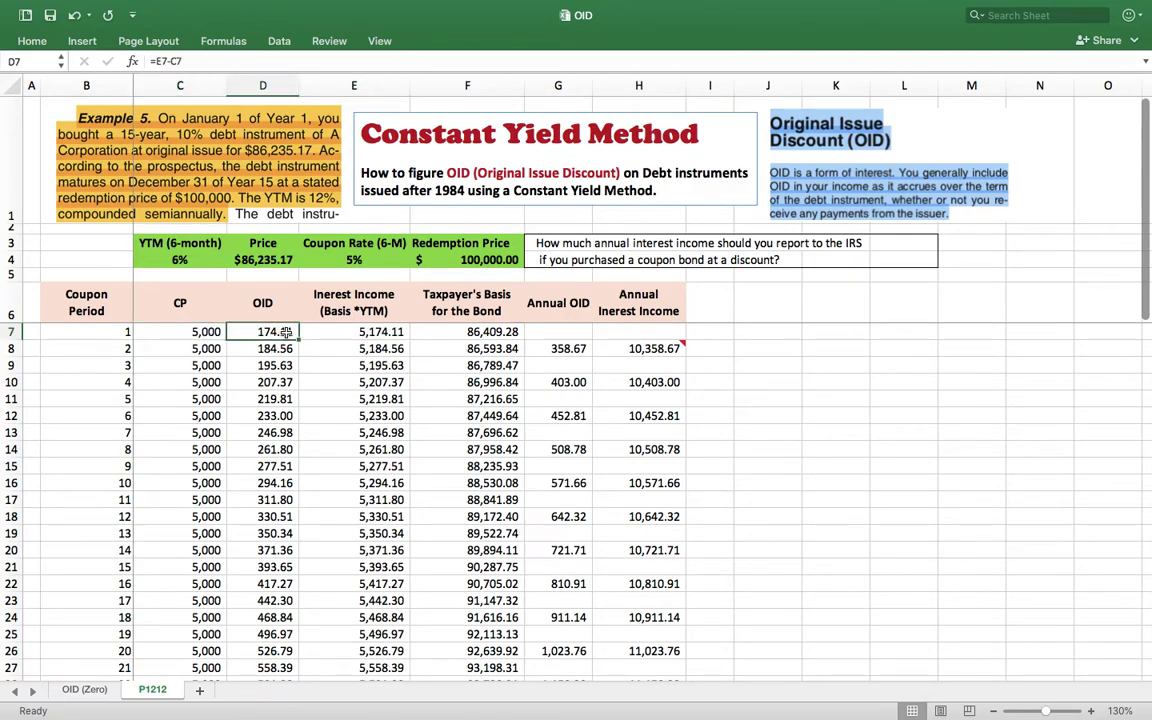
{"action": "left_click", "coordinate": [381, 333]}
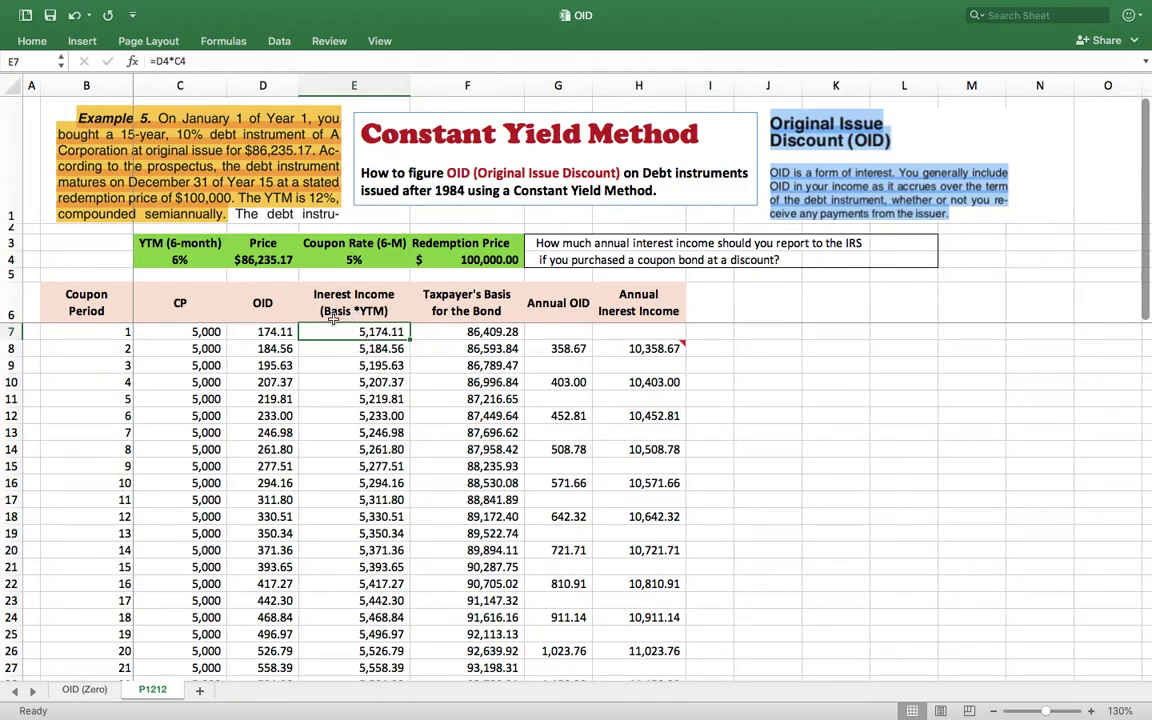
{"action": "left_click", "coordinate": [148, 336]}
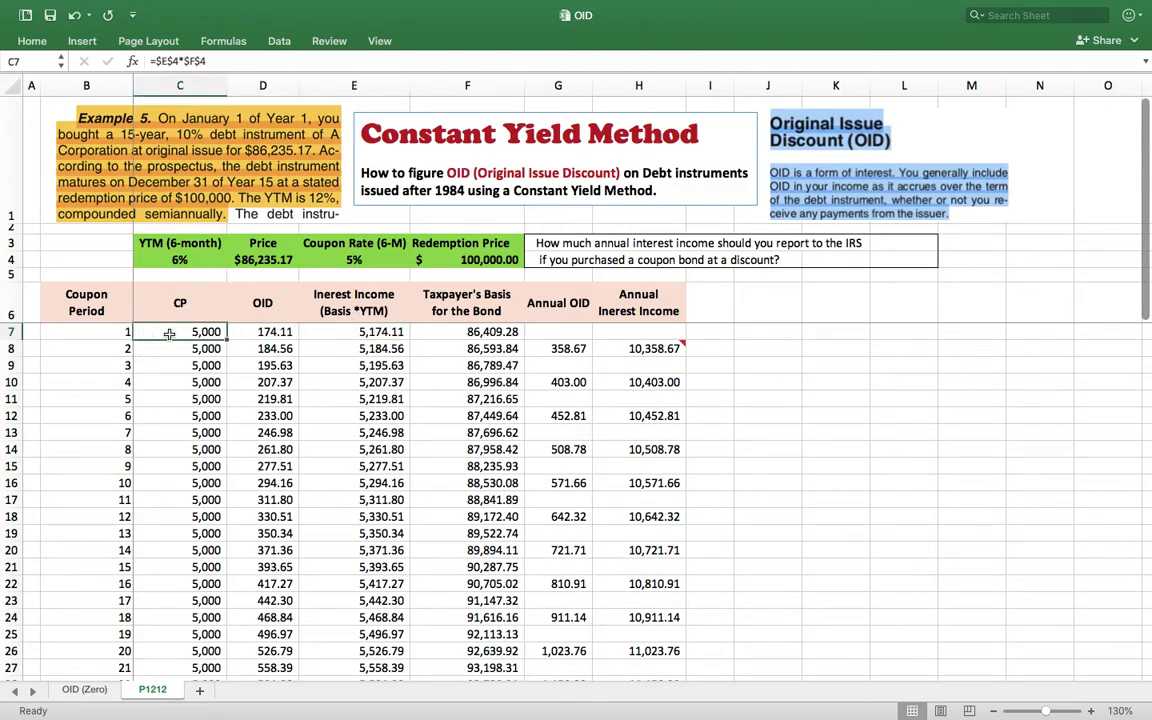
{"action": "left_click", "coordinate": [396, 332]}
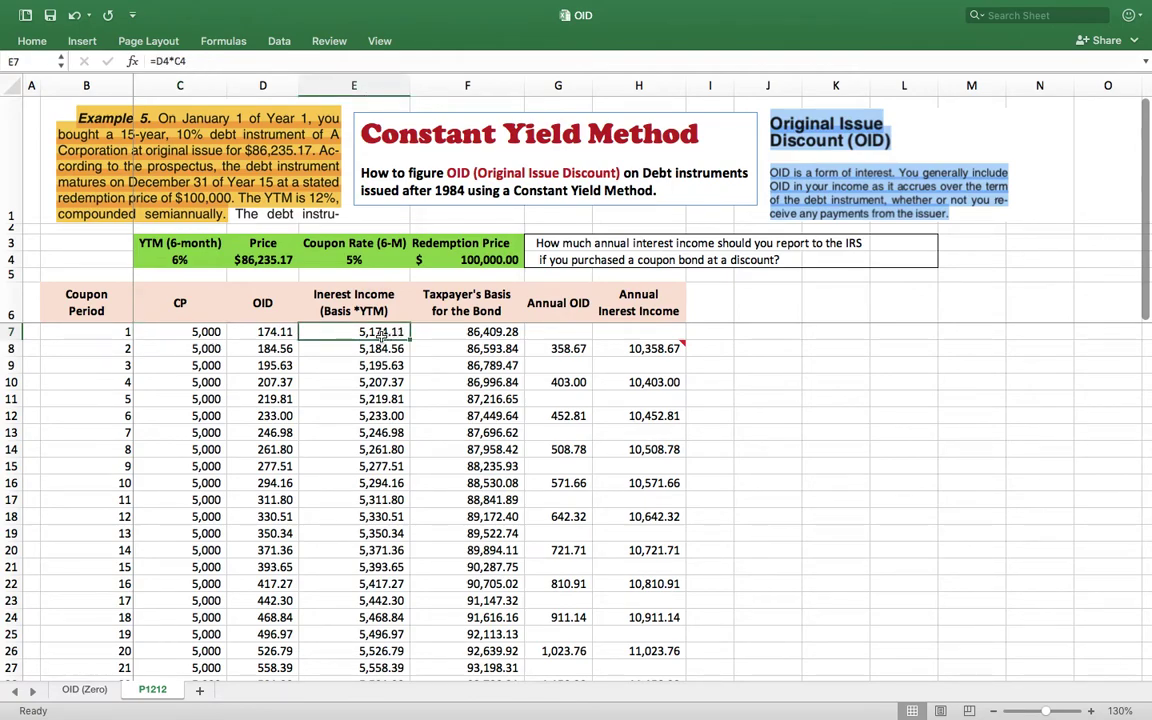
{"action": "left_click", "coordinate": [203, 332]}
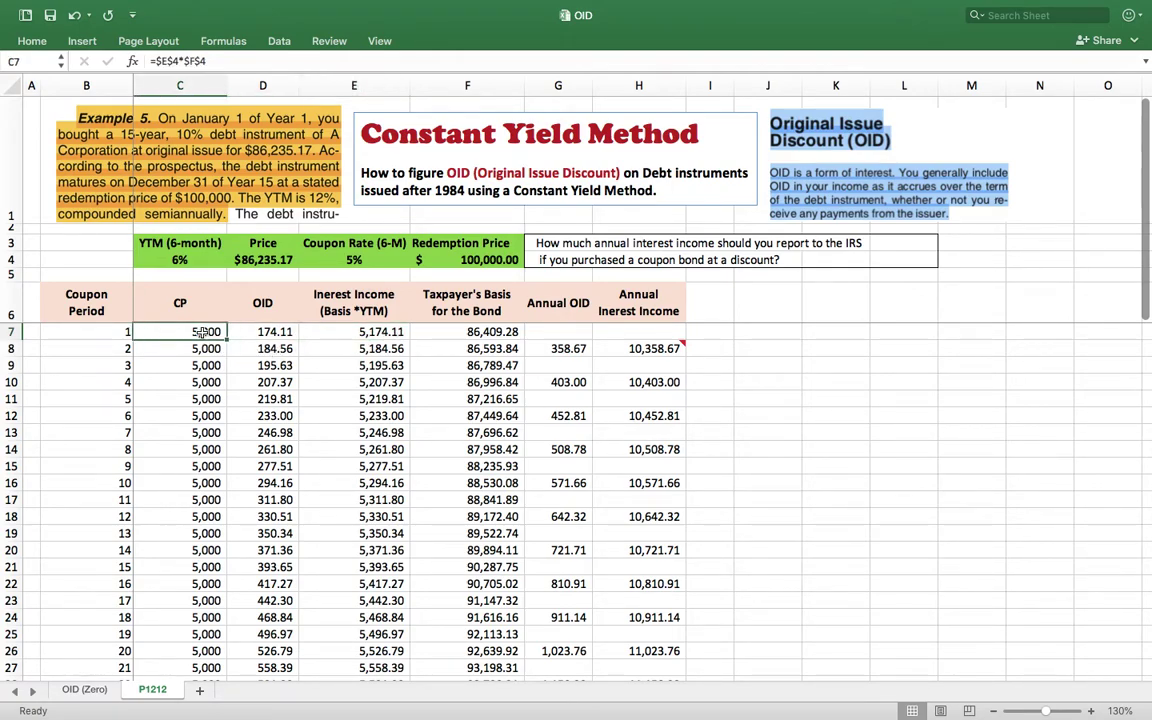
{"action": "left_click", "coordinate": [287, 336]}
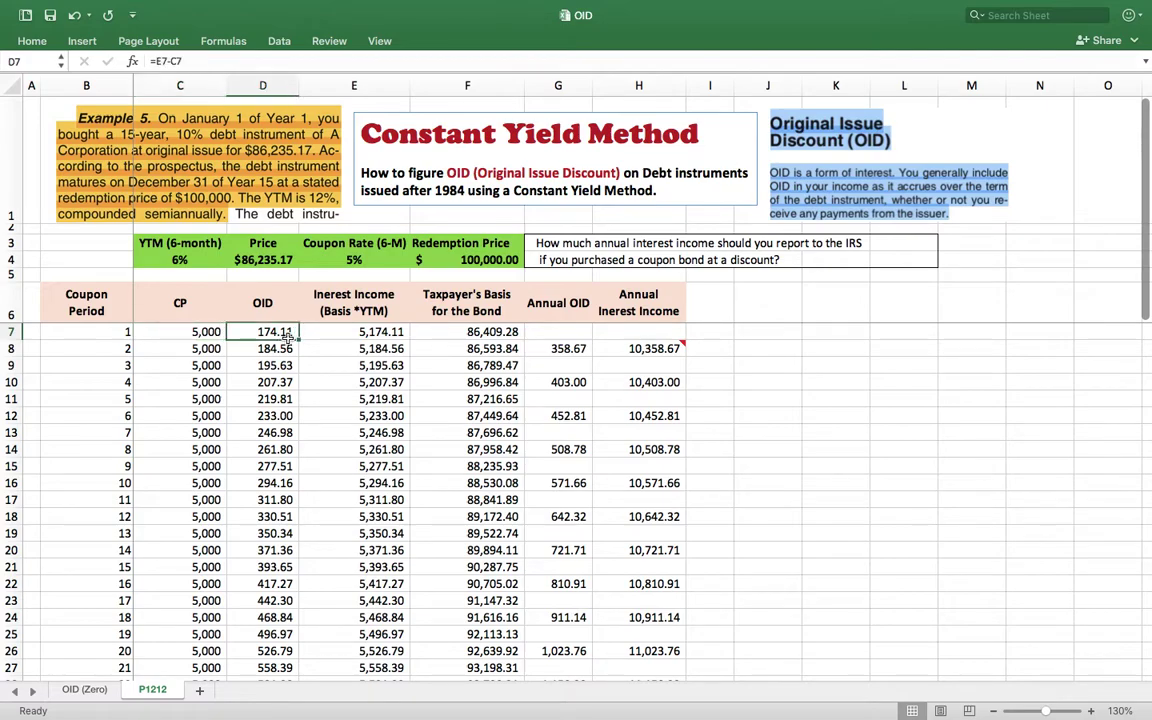
{"action": "left_click", "coordinate": [395, 333]}
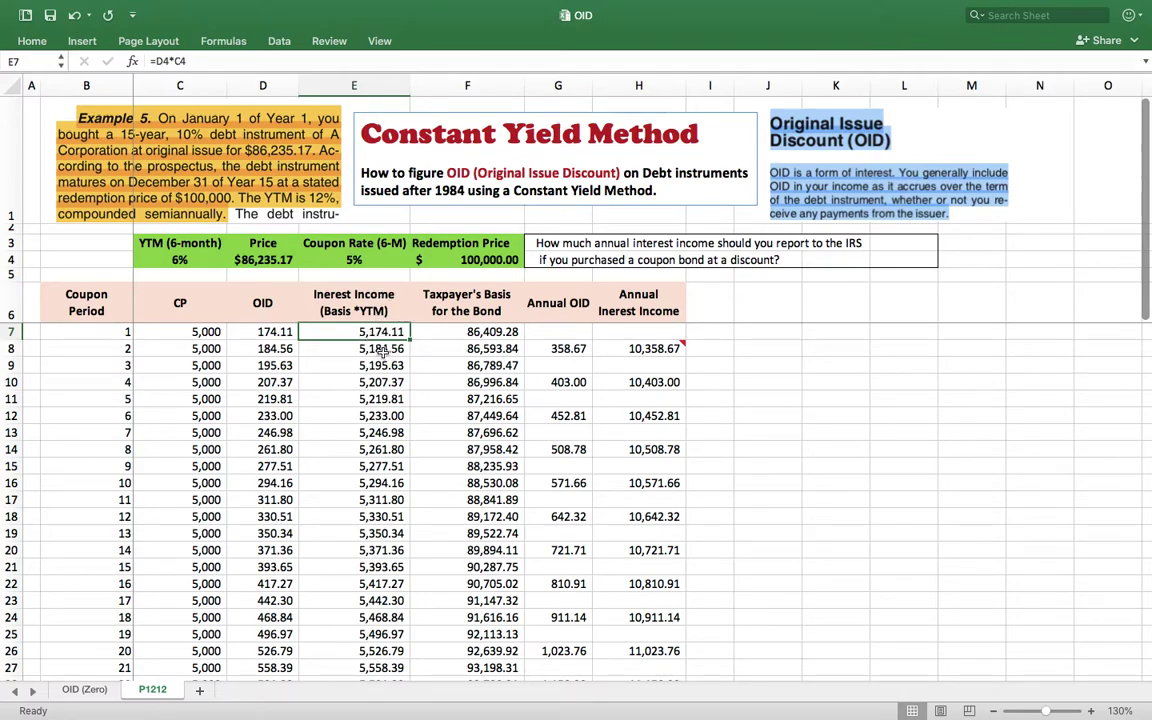
- Examine the second period's interest income formula and trace the first period's basis back to the bond's purchase price
{"action": "left_click", "coordinate": [382, 350]}
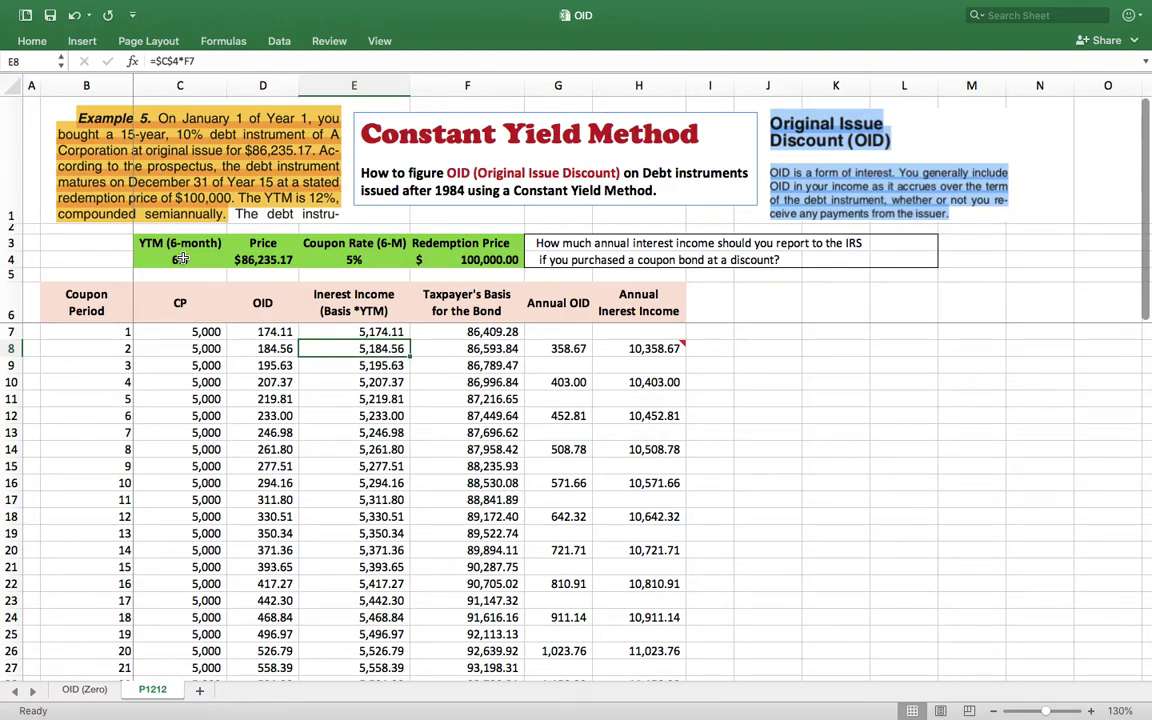
{"action": "left_click", "coordinate": [497, 331]}
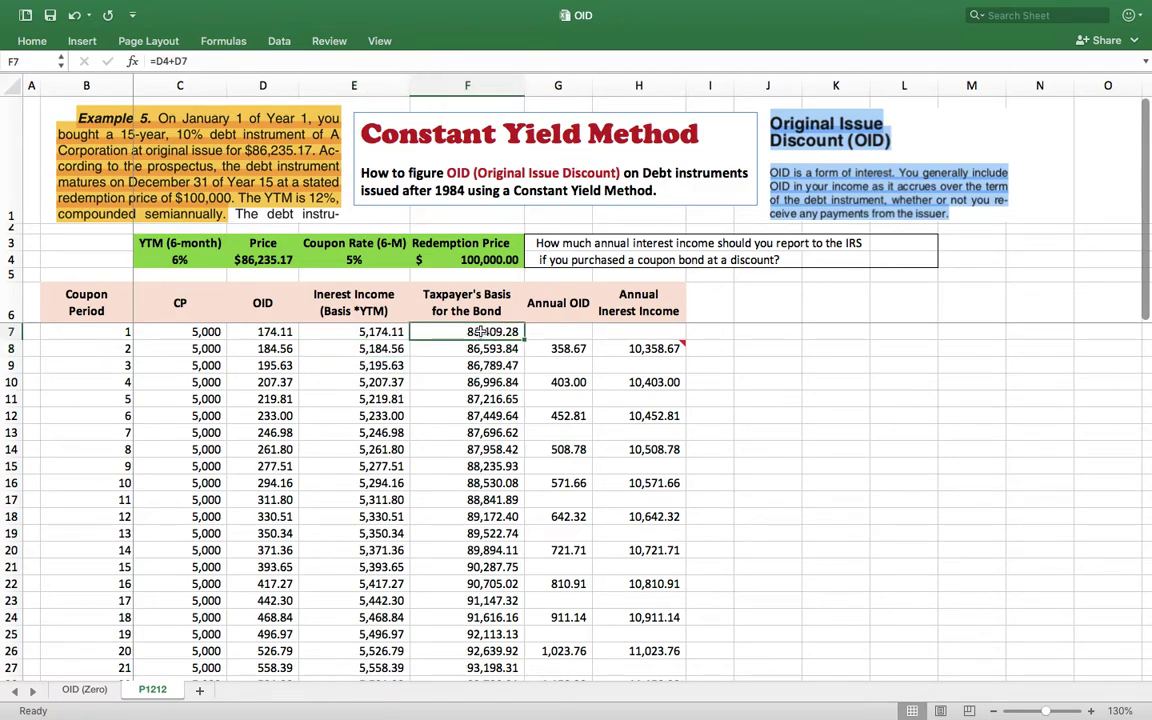
{"action": "left_click", "coordinate": [350, 331]}
{"action": "left_click", "coordinate": [271, 263]}
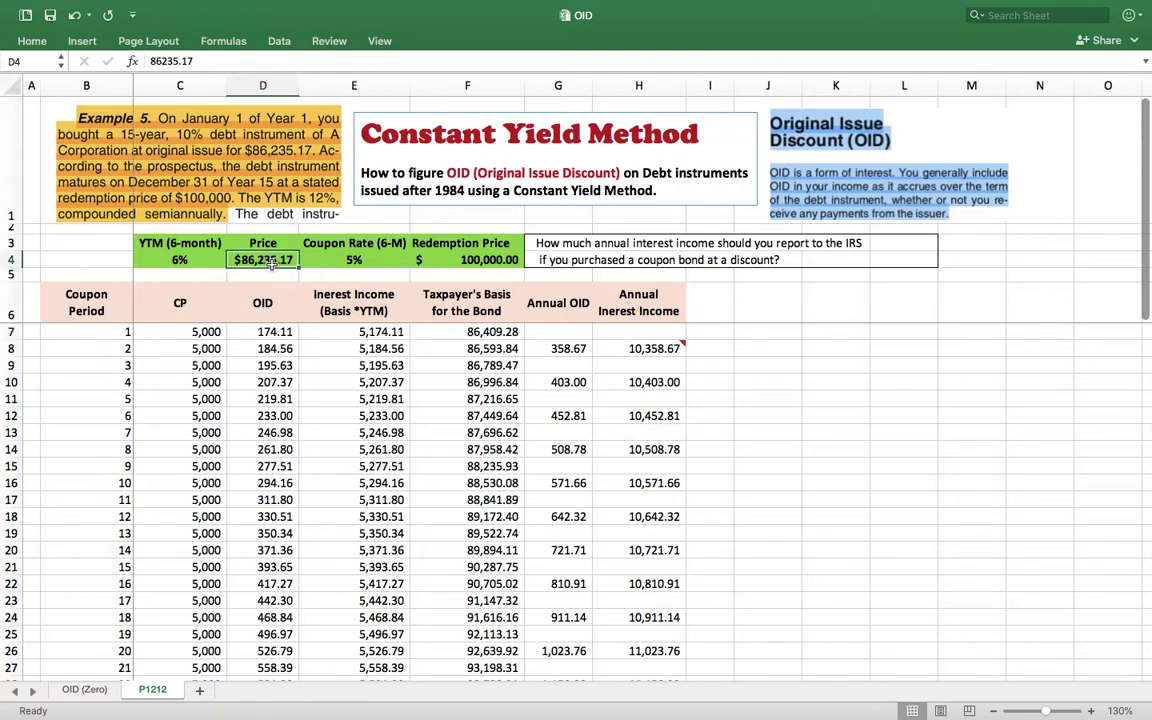
{"action": "left_click", "coordinate": [500, 335]}
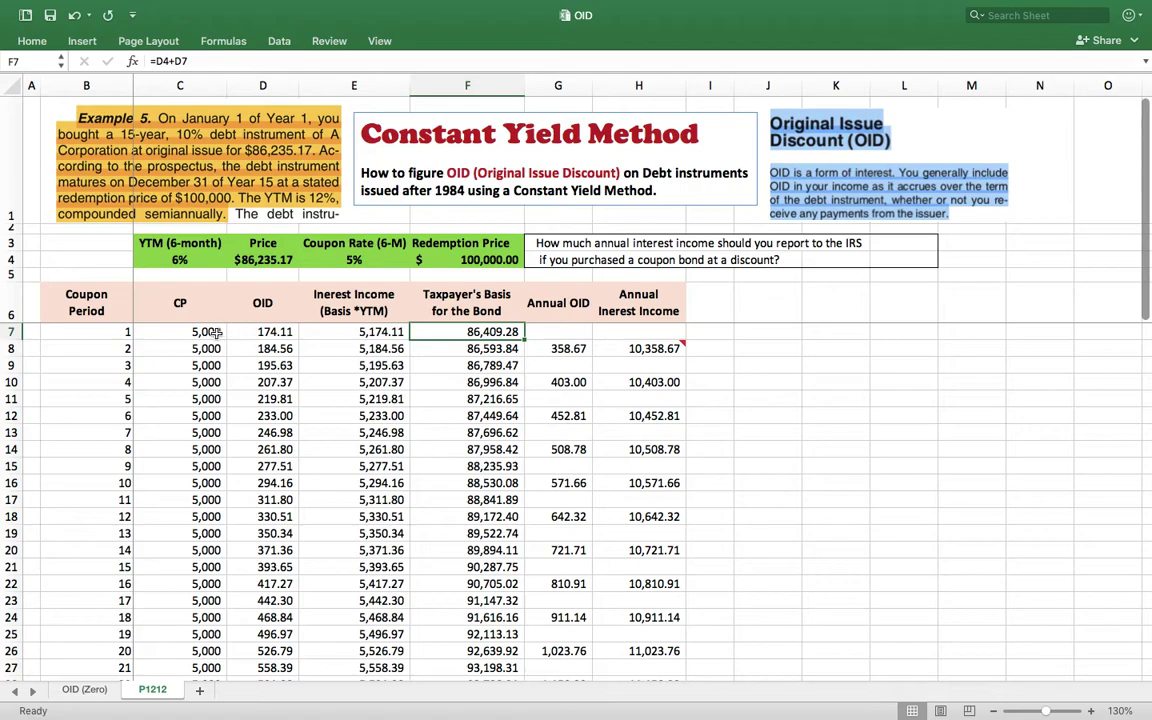
- Trace the second period's interest income to the first period's basis and the six-month YTM, and check the second period's OID
{"action": "left_click", "coordinate": [478, 348]}
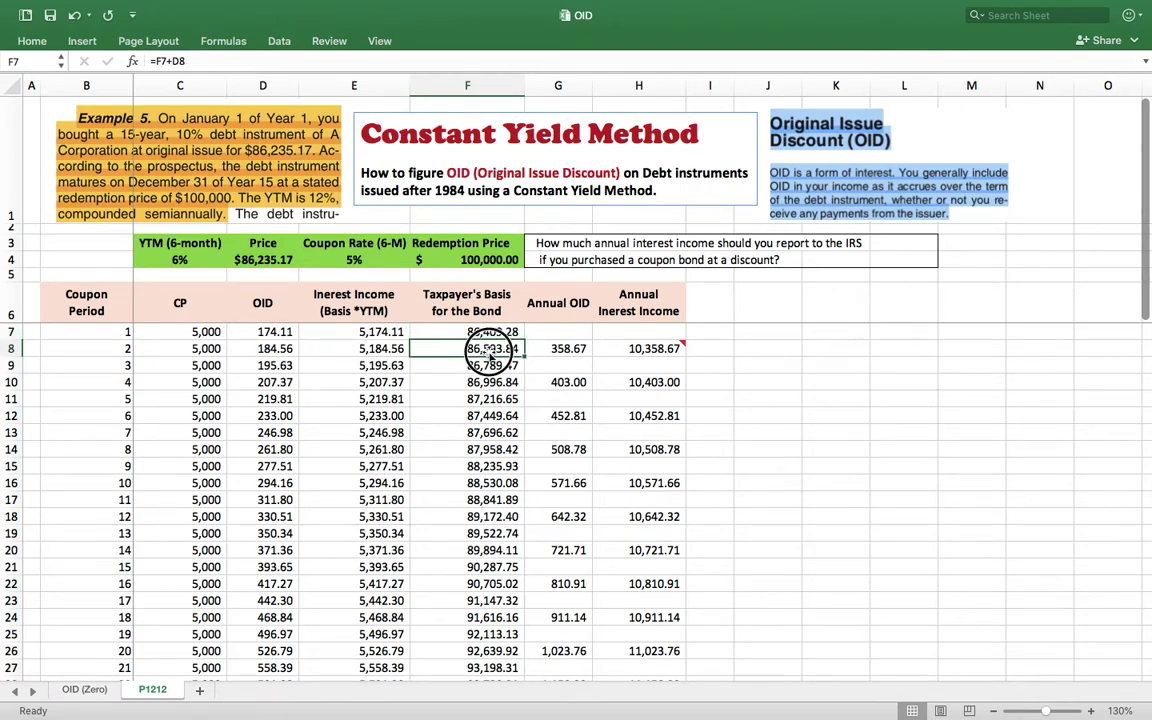
{"action": "left_click", "coordinate": [486, 332]}
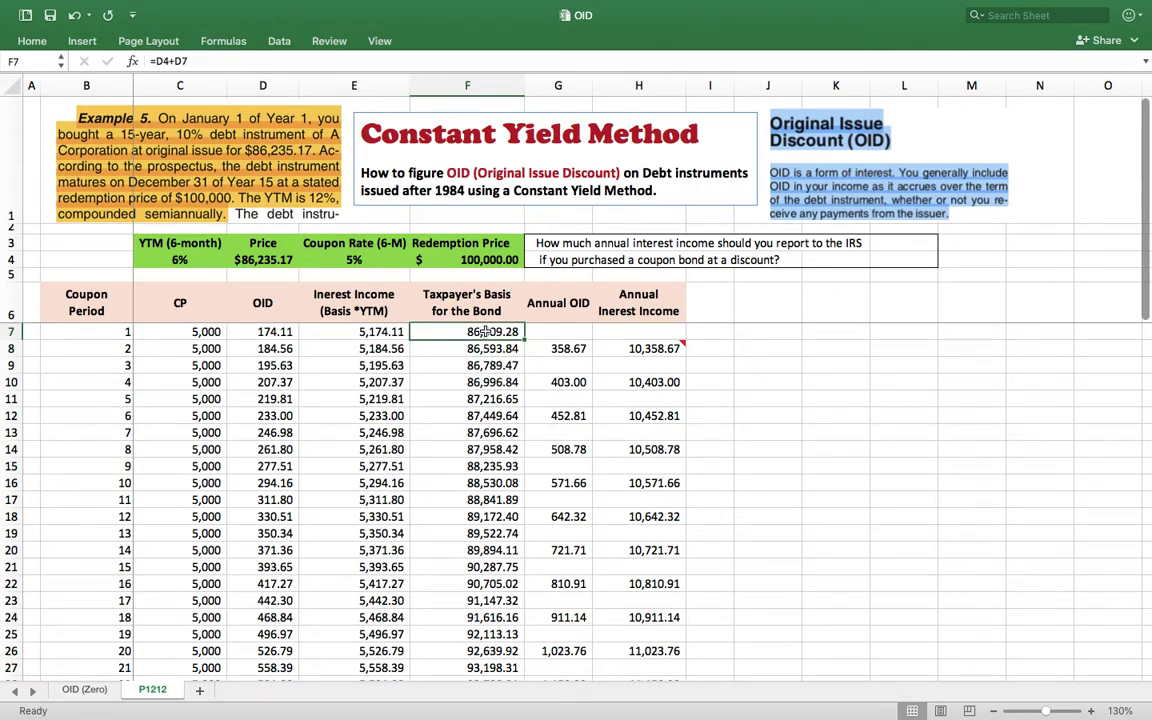
{"action": "left_click", "coordinate": [350, 330]}
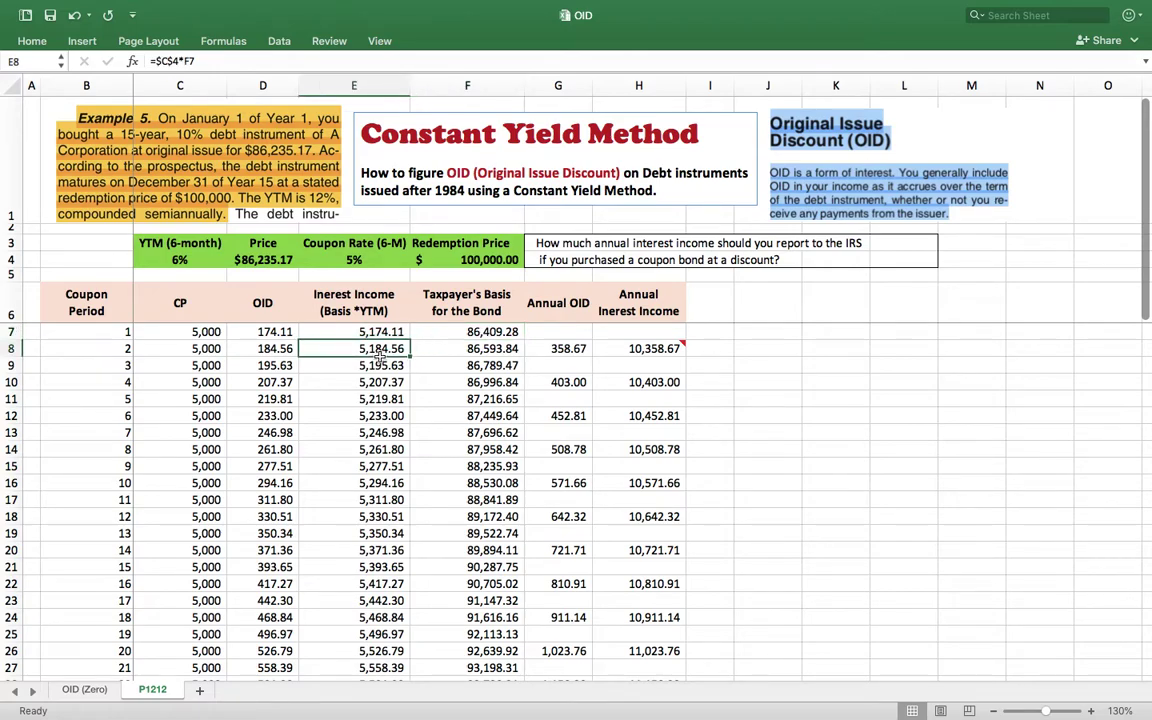
{"action": "left_click", "coordinate": [493, 331]}
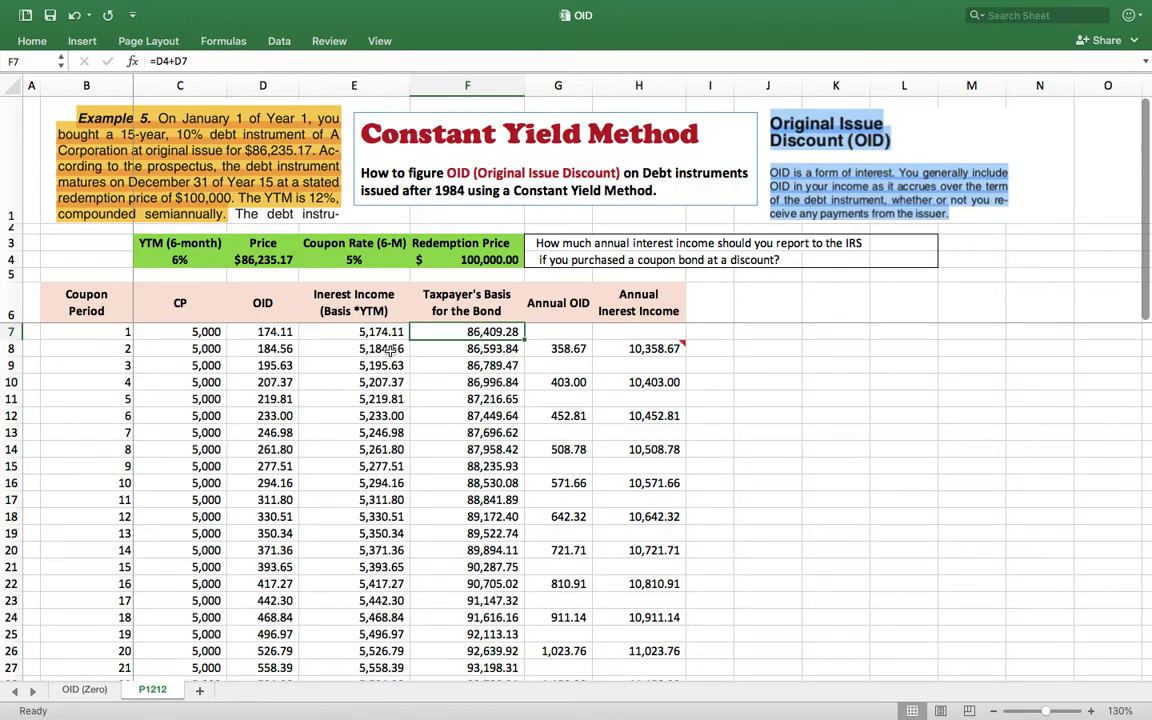
{"action": "left_click", "coordinate": [390, 349]}
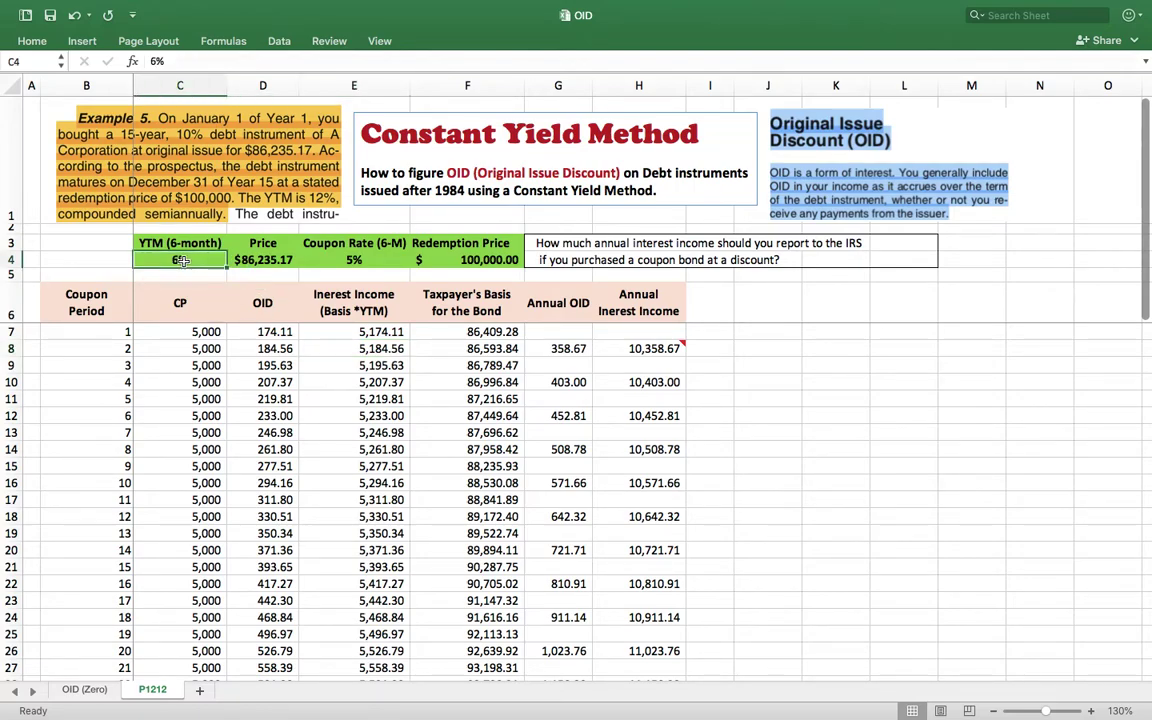
{"action": "left_click", "coordinate": [507, 332]}
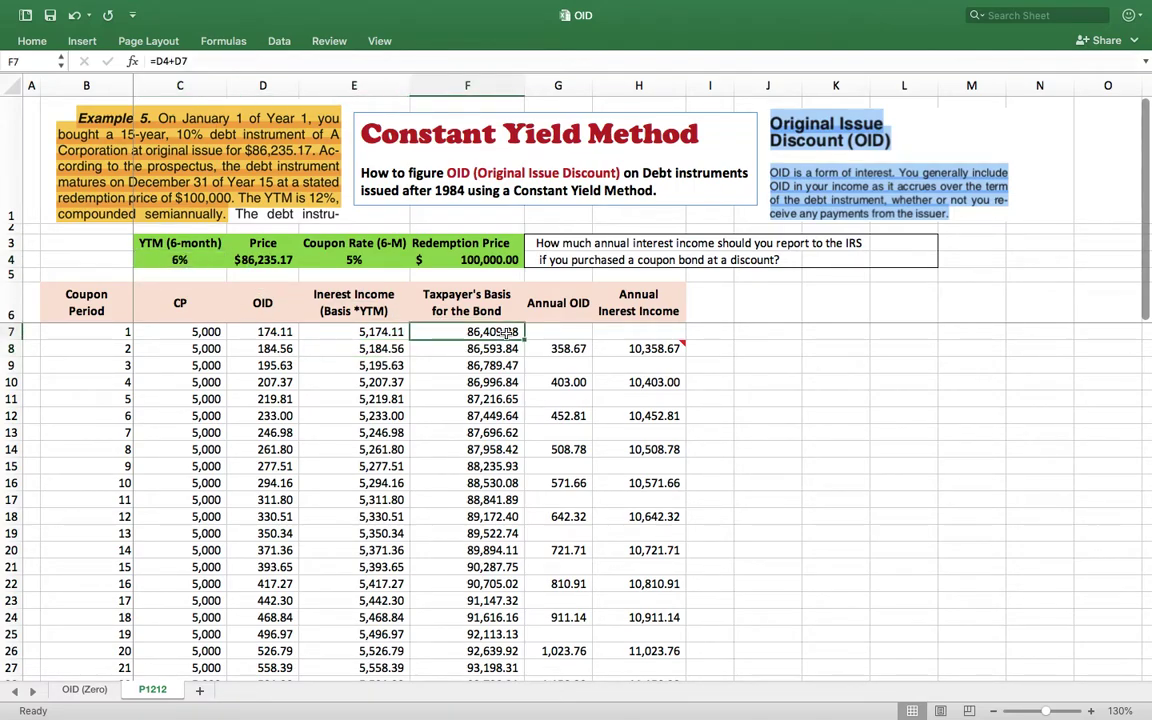
{"action": "left_click", "coordinate": [367, 350]}
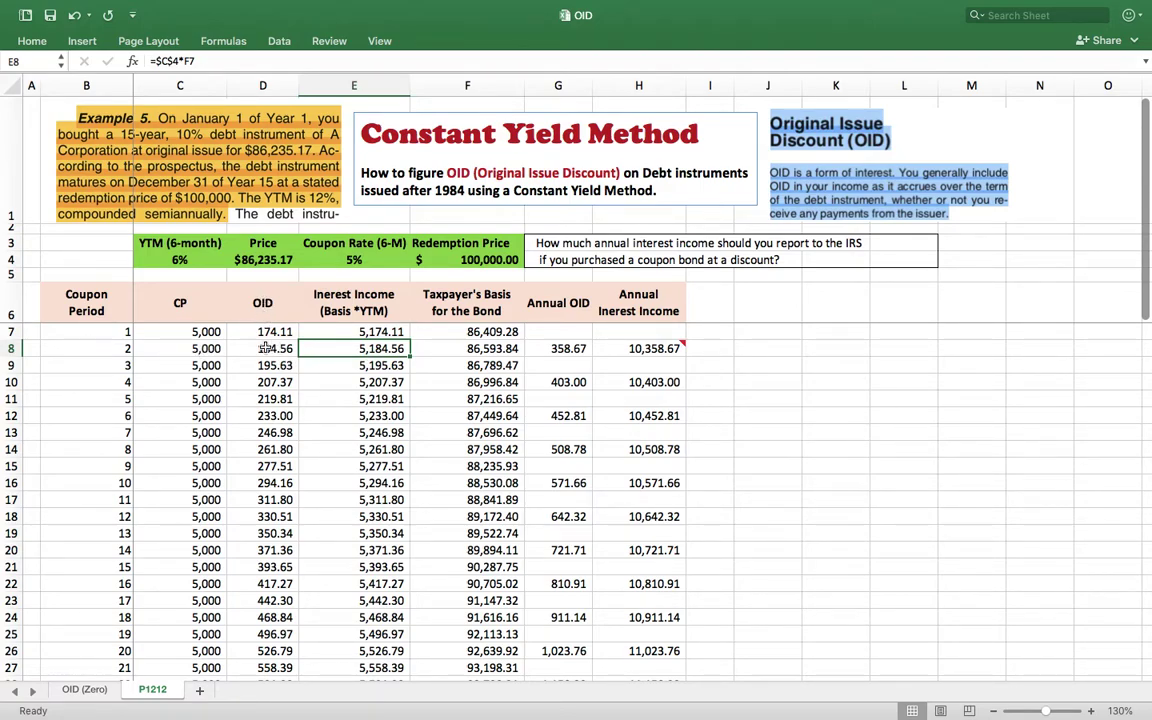
{"action": "left_click", "coordinate": [275, 348]}
- Check the first year's annual interest income and annual OID against the interest and OID amounts of coupon periods 1 and 2
{"action": "left_click_drag", "start_coordinate": [380, 331], "coordinate": [383, 350]}
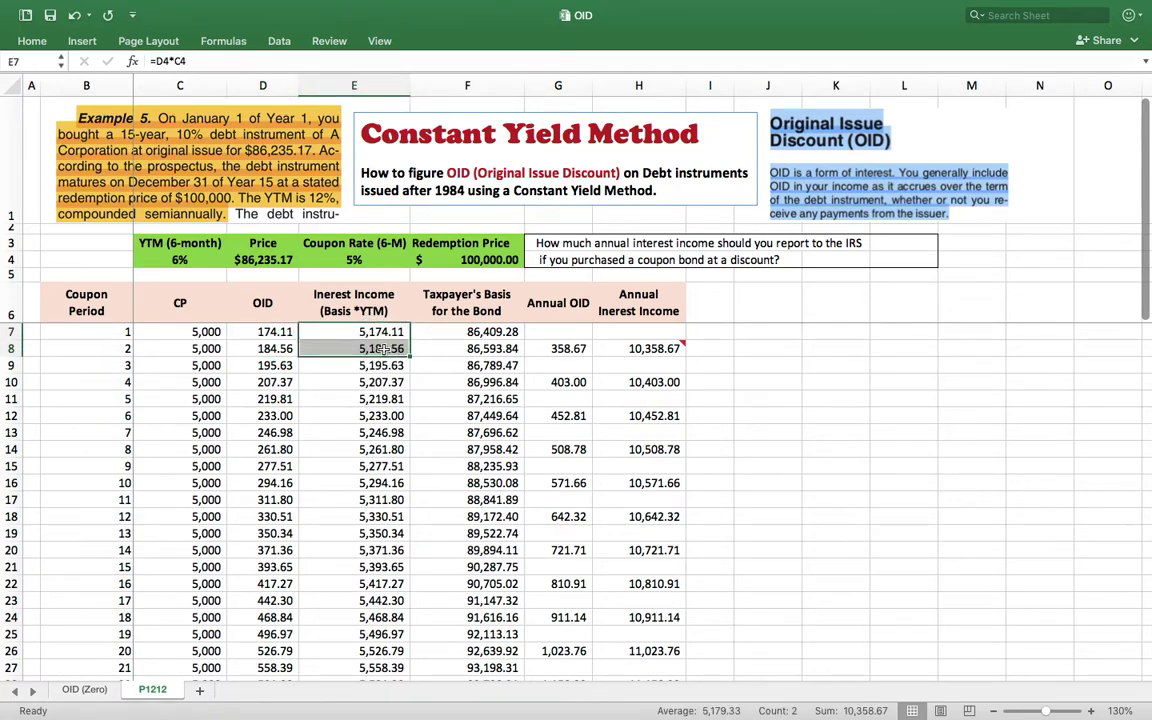
{"action": "left_click", "coordinate": [660, 348]}
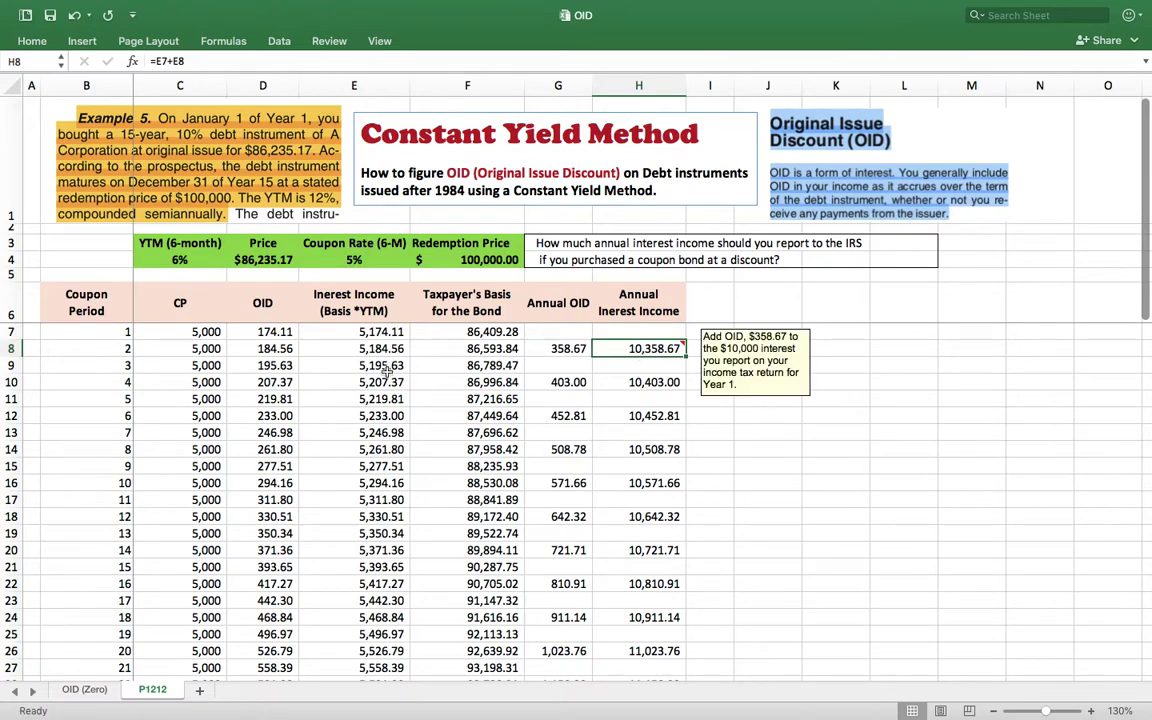
{"action": "left_click", "coordinate": [573, 348]}
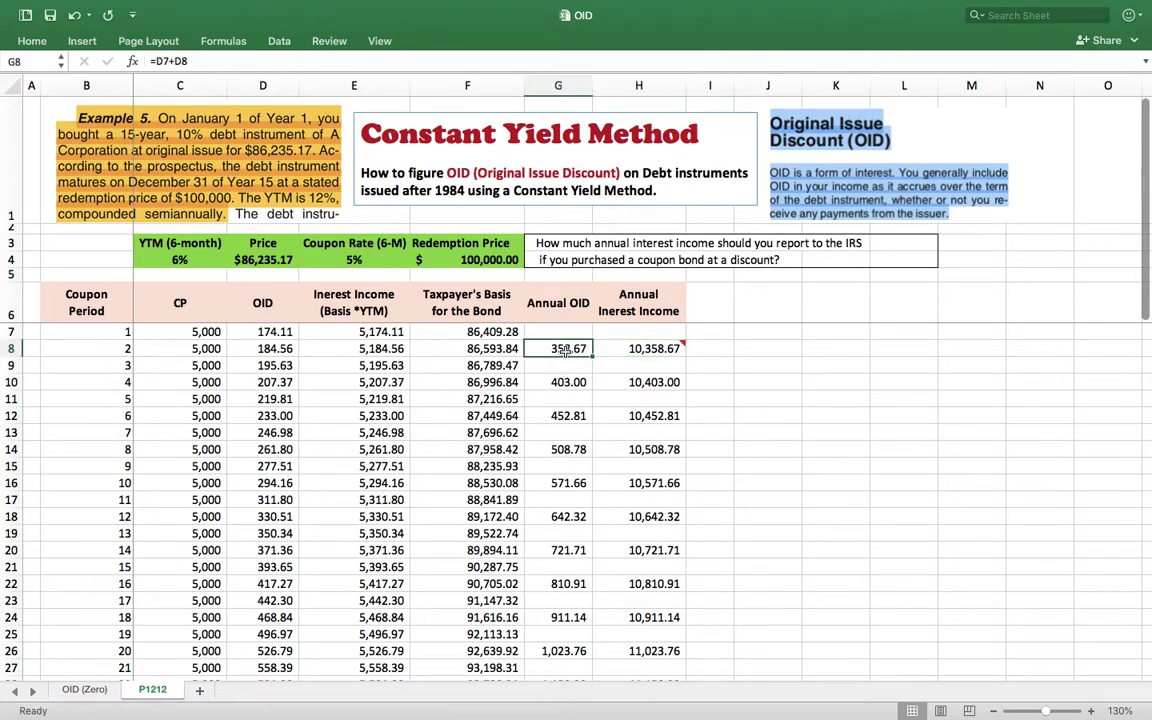
{"action": "left_click_drag", "start_coordinate": [270, 332], "coordinate": [284, 348]}
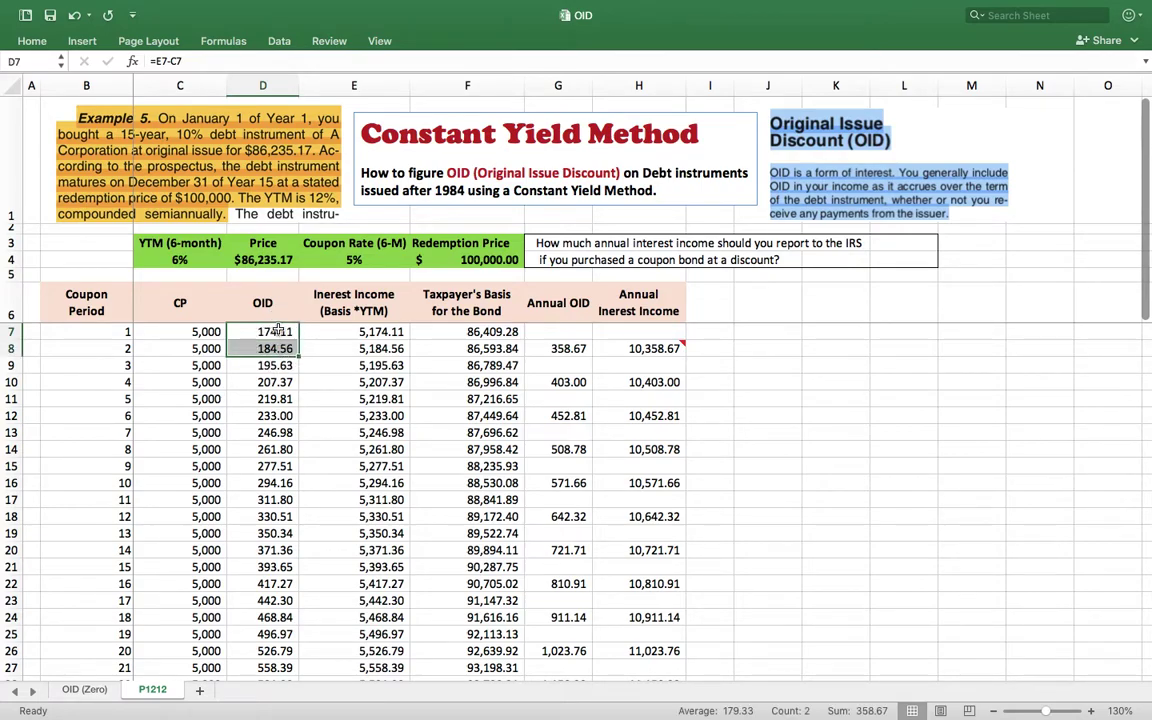
{"action": "left_click", "coordinate": [568, 348]}
{"action": "left_click", "coordinate": [679, 347]}
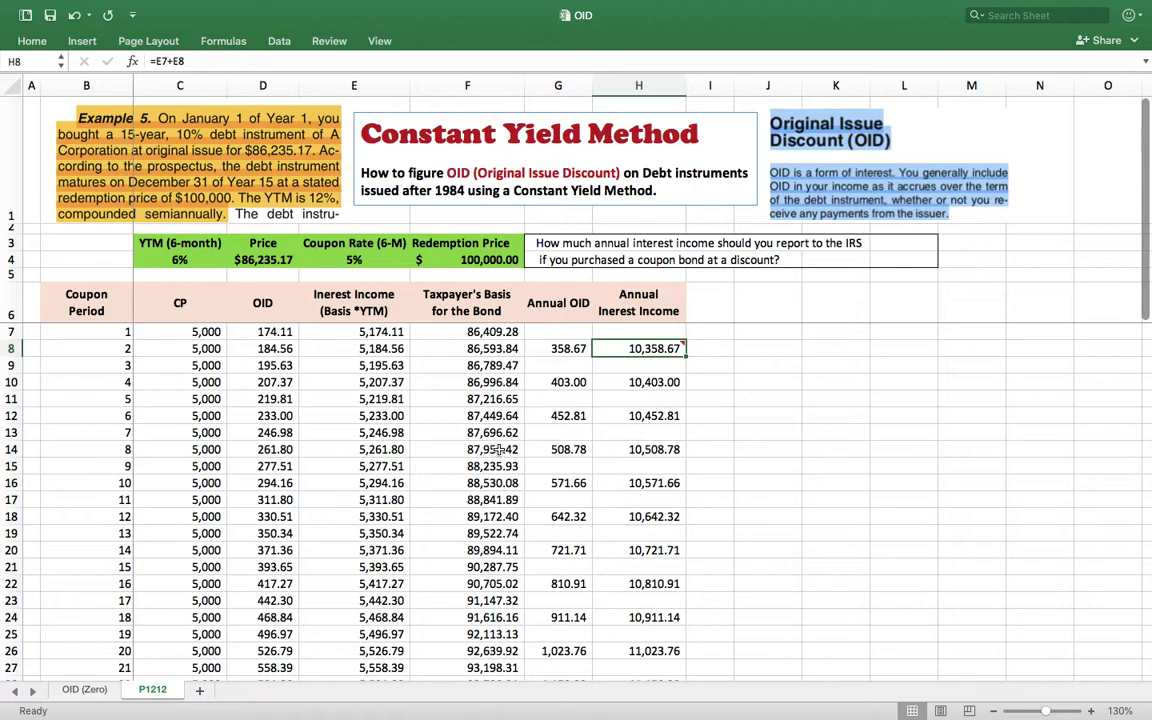
- Inspect the taxpayer's basis for the first two periods and compare the bond's purchase price with its redemption price
{"action": "left_click", "coordinate": [482, 331]}
{"action": "left_click", "coordinate": [488, 347]}
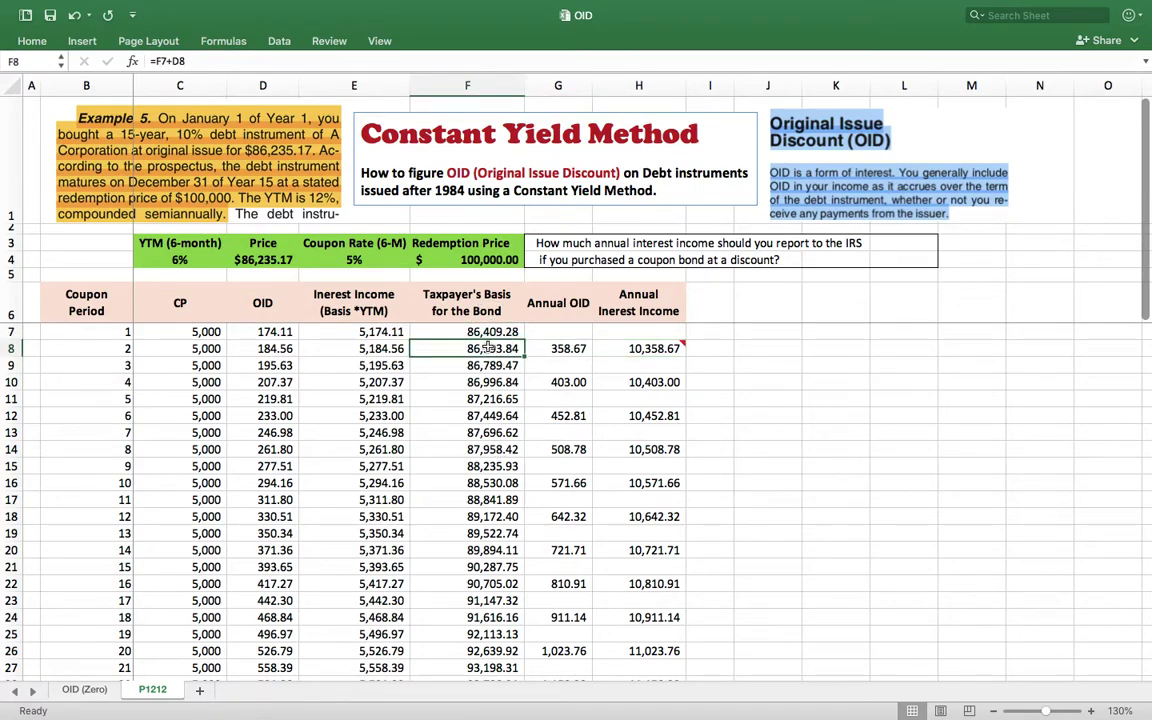
{"action": "left_click", "coordinate": [250, 254]}
{"action": "left_click", "coordinate": [487, 254]}
{"action": "left_click", "coordinate": [255, 257]}
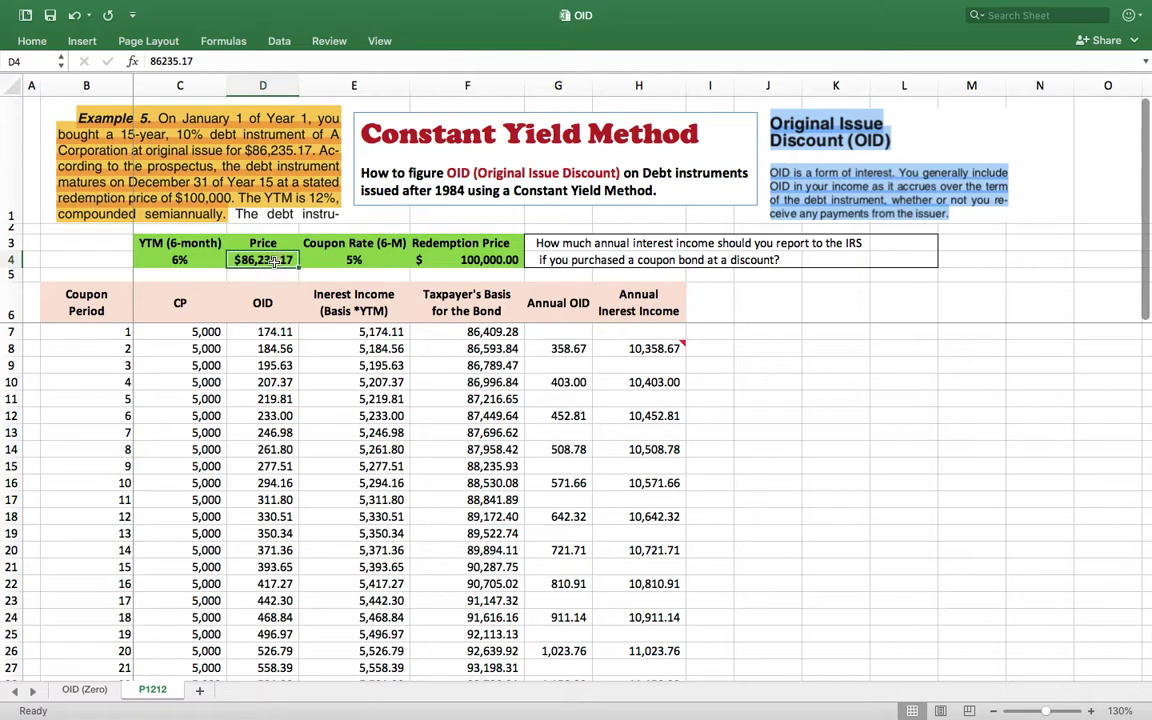
{"action": "left_click", "coordinate": [484, 260]}
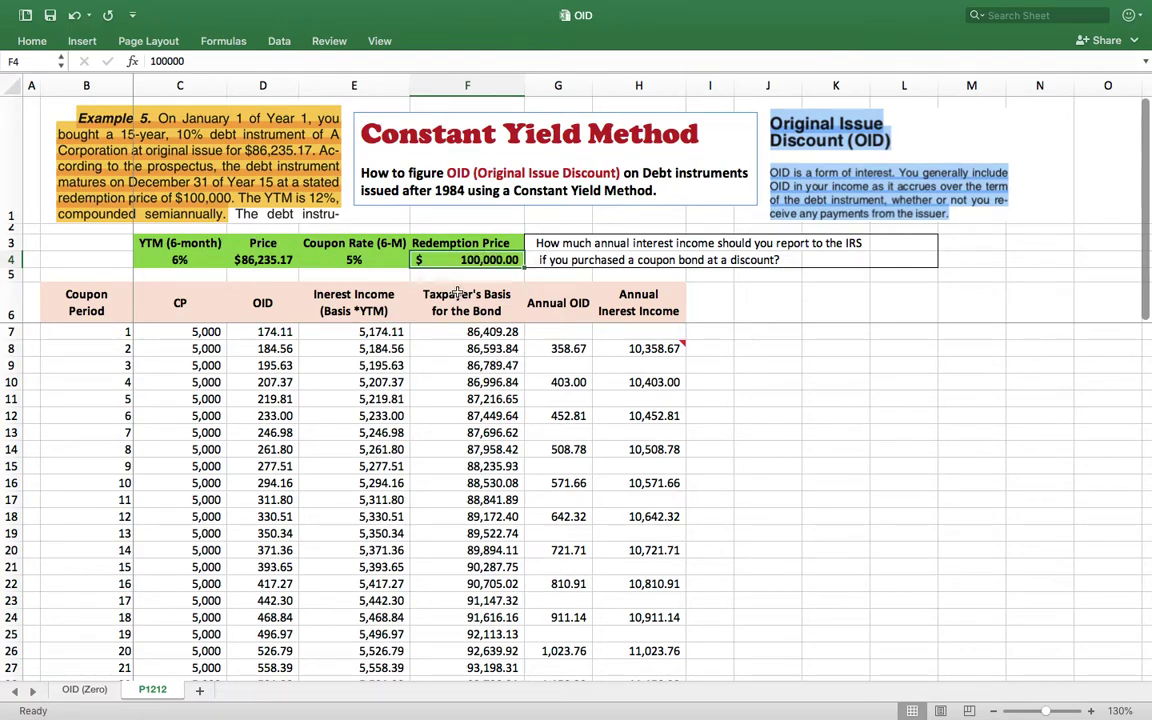
- Follow the taxpayer's basis from the first coupon period to period 30, inspect the final basis formula, and return to the table's start
{"action": "left_click", "coordinate": [465, 331]}
{"action": "left_click", "coordinate": [497, 348]}
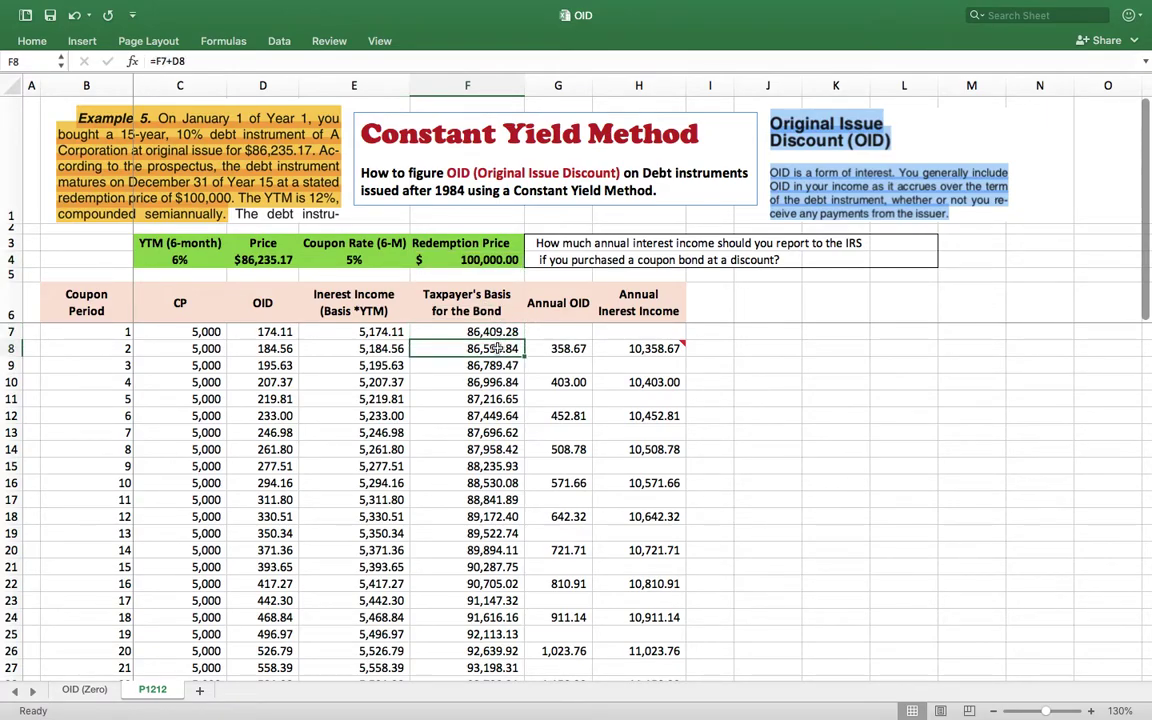
{"action": "left_click", "coordinate": [497, 432]}
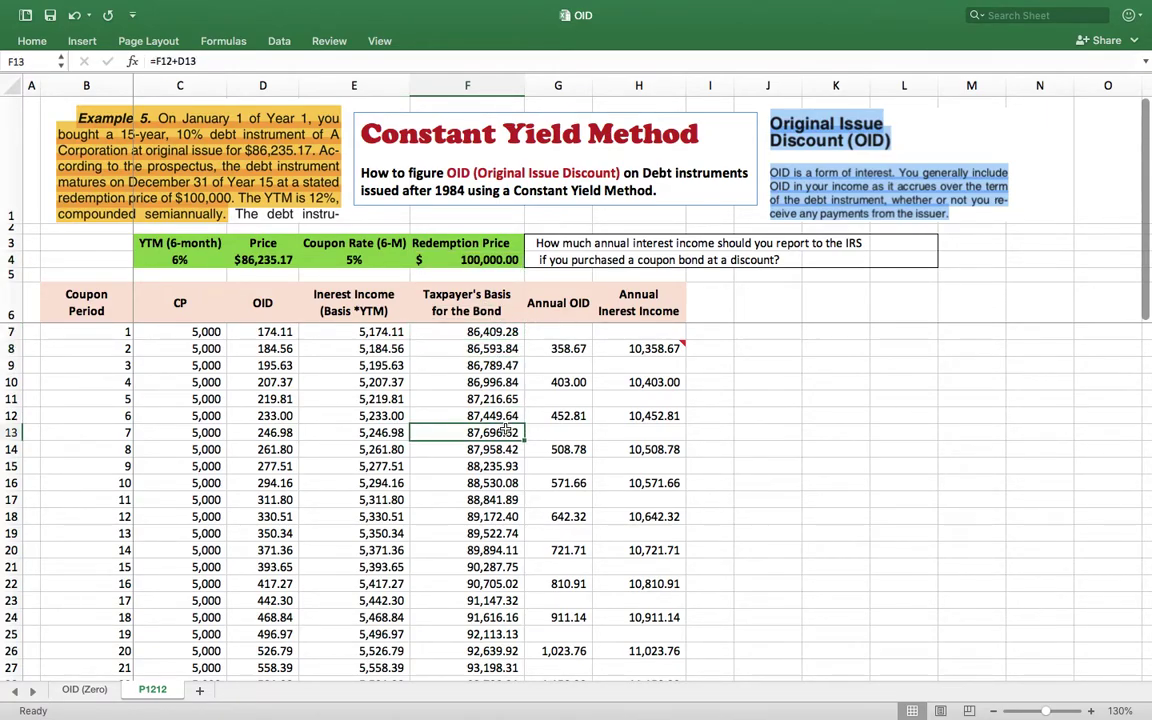
{"action": "scroll", "coordinate": [503, 428], "scroll_direction": "down", "scroll_amount": 5}
{"action": "scroll", "coordinate": [505, 428], "scroll_direction": "down", "scroll_amount": 4}
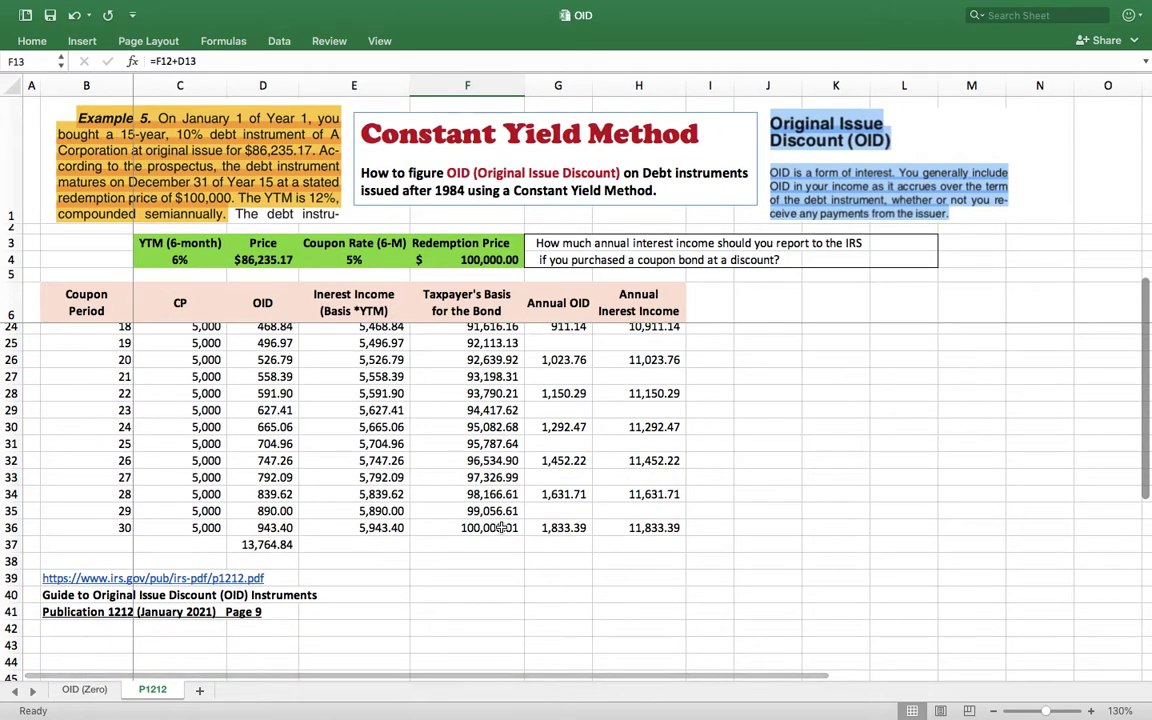
{"action": "right_click", "coordinate": [505, 527]}
{"action": "key", "text": "Escape"}
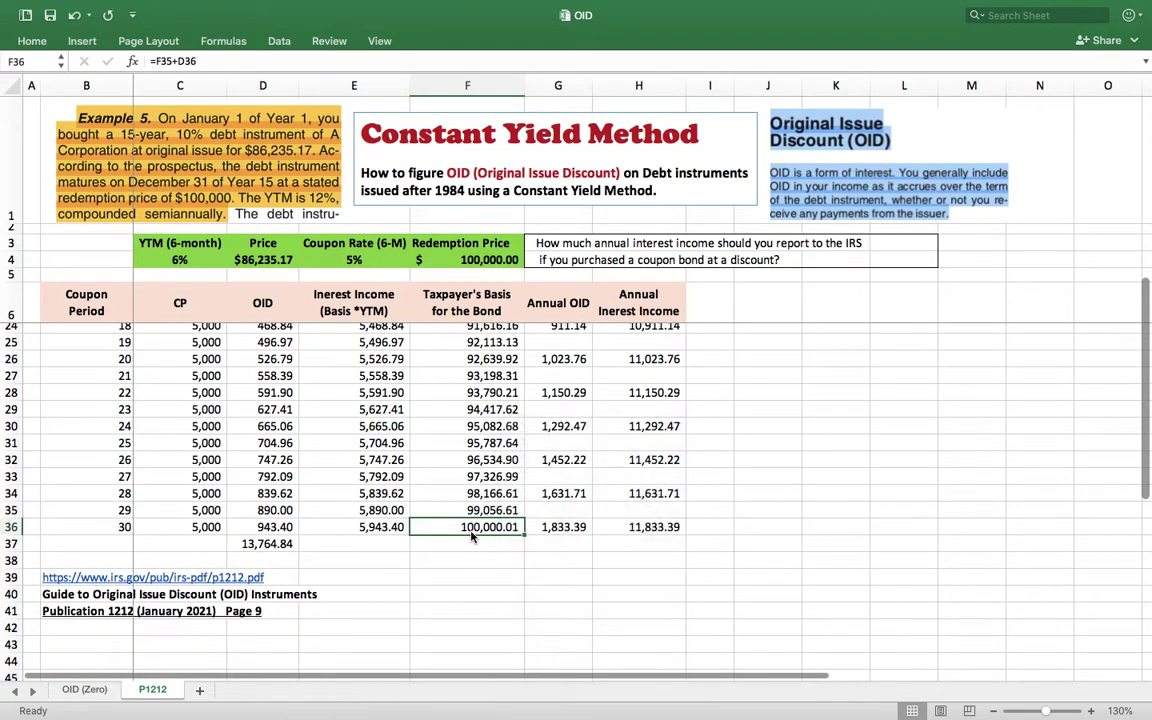
{"action": "key", "text": "Down"}
{"action": "key", "text": "Down"}
{"action": "left_click", "coordinate": [483, 530]}
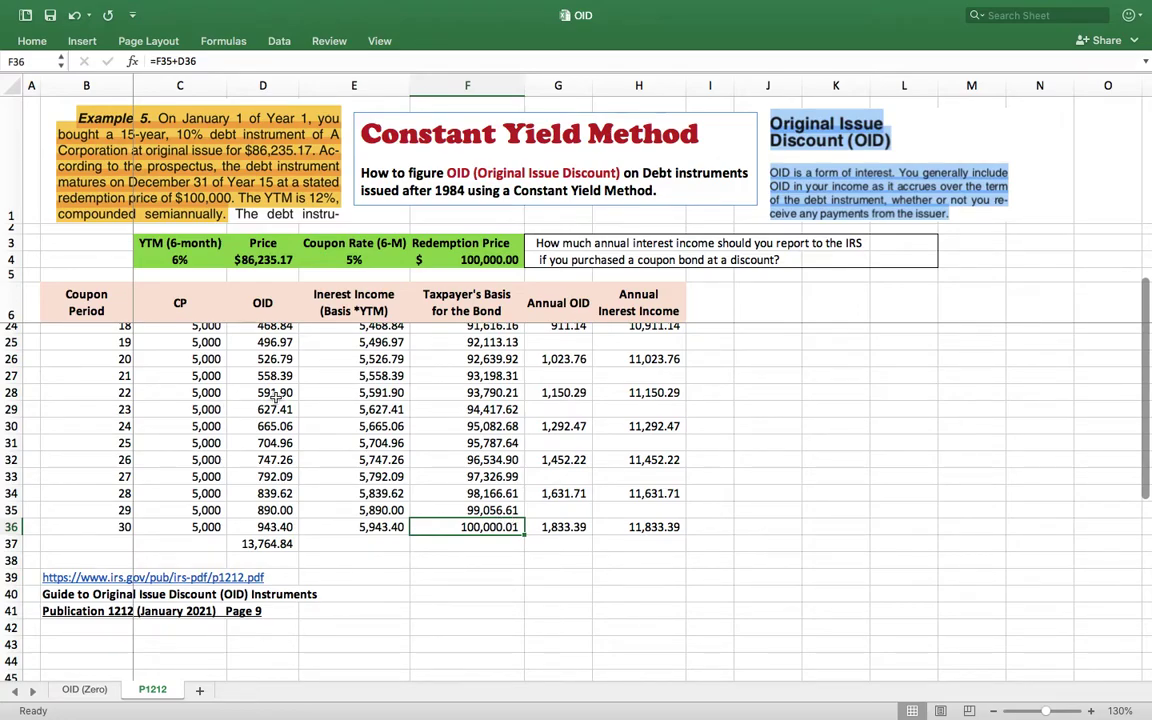
{"action": "scroll", "coordinate": [260, 385], "scroll_direction": "up", "scroll_amount": 6}
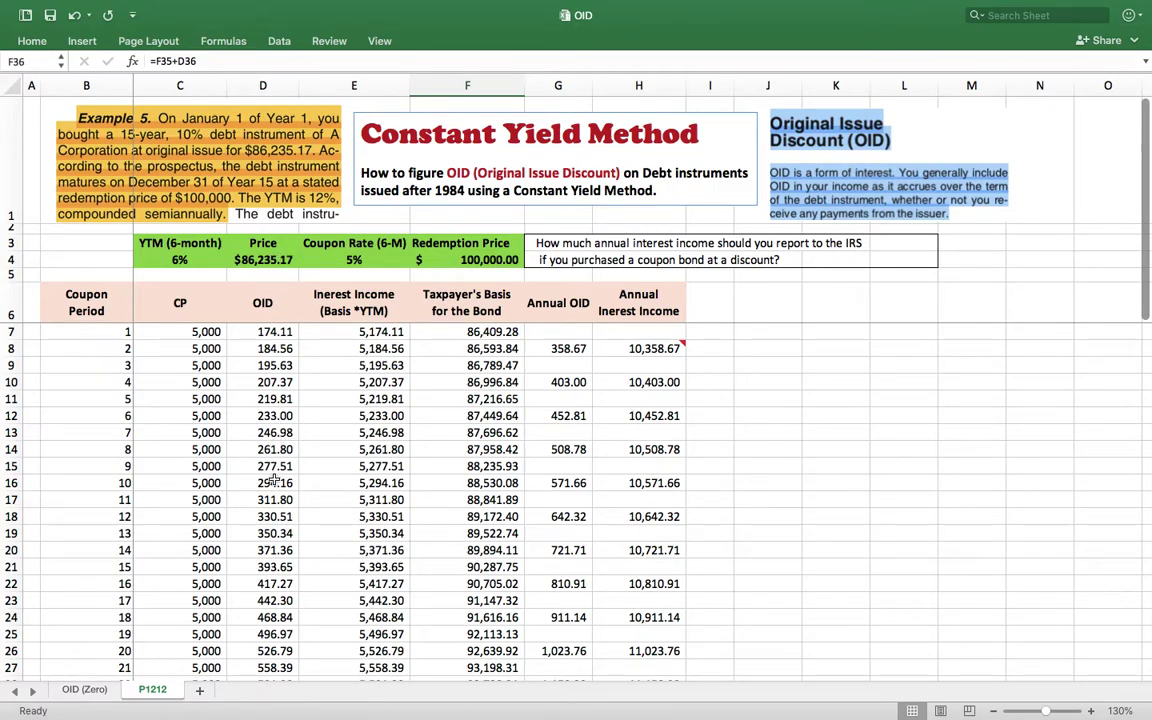
- Inspect the formula that totals the OID of all 30 coupon periods, below the OID column
{"action": "scroll", "coordinate": [272, 483], "scroll_direction": "down", "scroll_amount": 6}
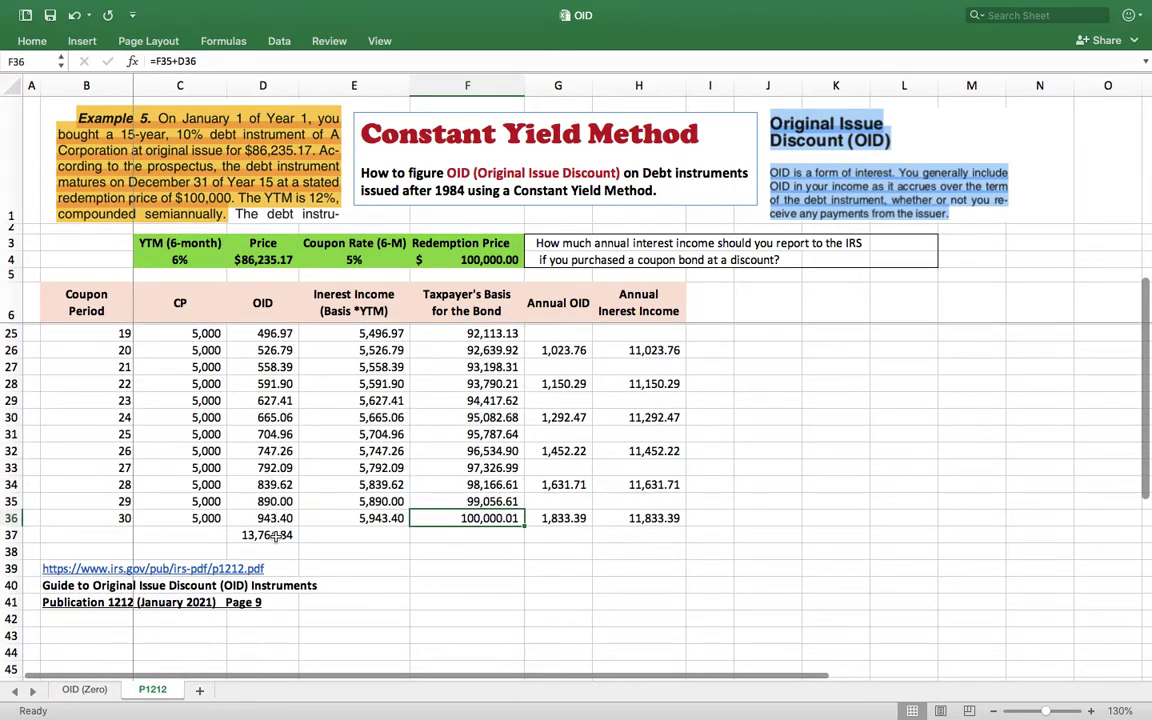
{"action": "left_click", "coordinate": [265, 535]}
{"action": "right_click", "coordinate": [271, 402]}
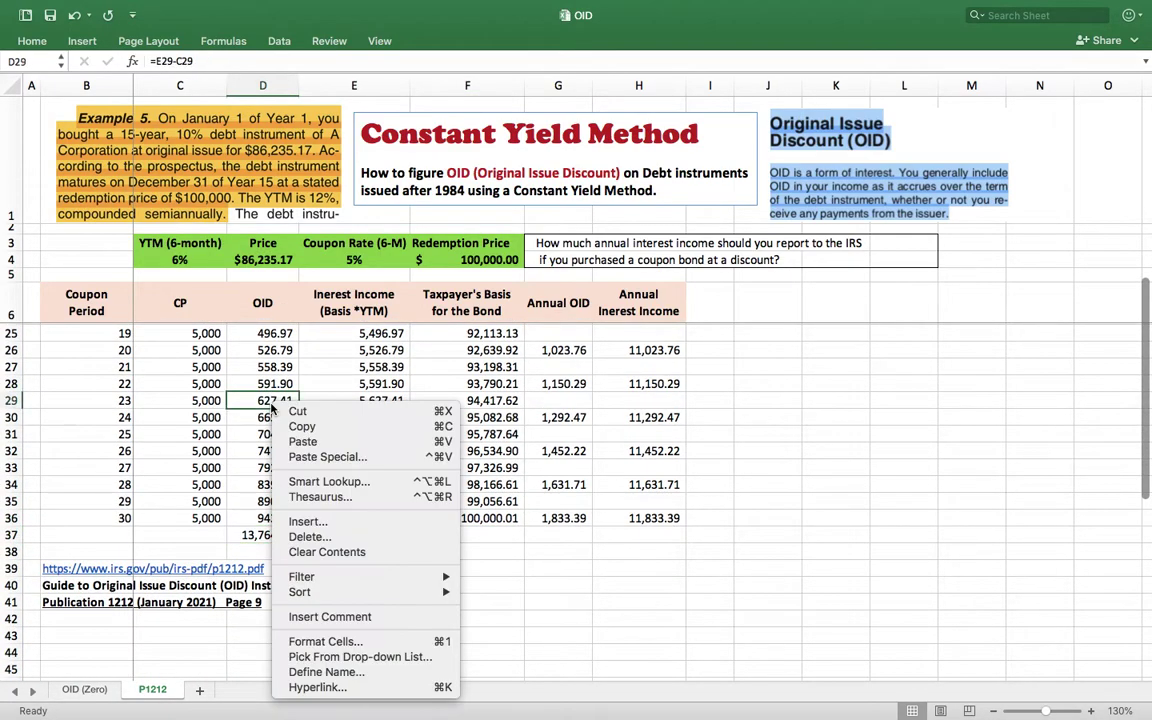
{"action": "key", "text": "Escape"}
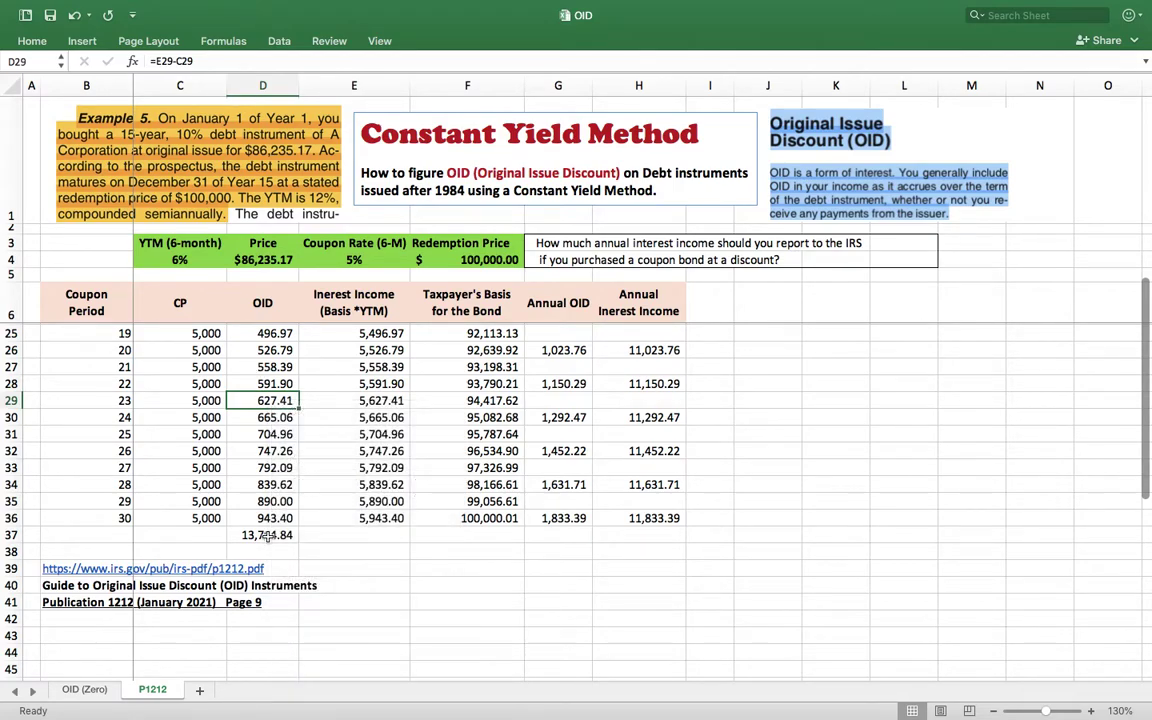
{"action": "left_click", "coordinate": [265, 535]}
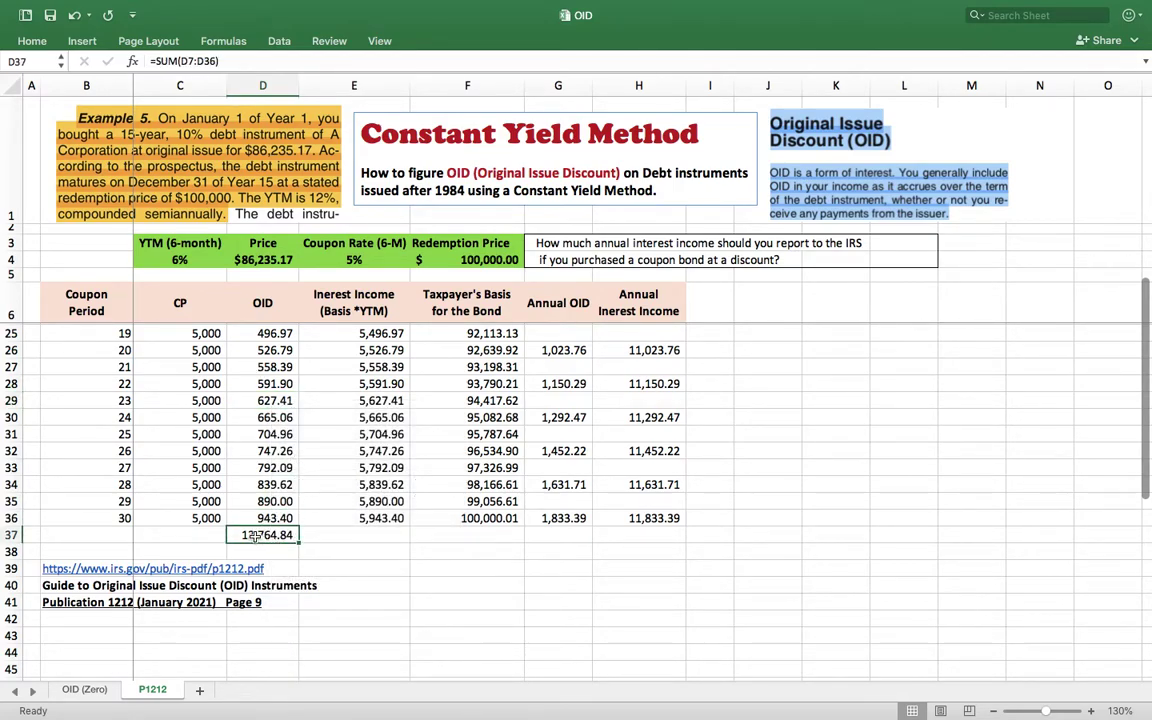
- Check the total OID against the difference between the bond's purchase price and redemption price, and return to the table's start
{"action": "left_click", "coordinate": [260, 258]}
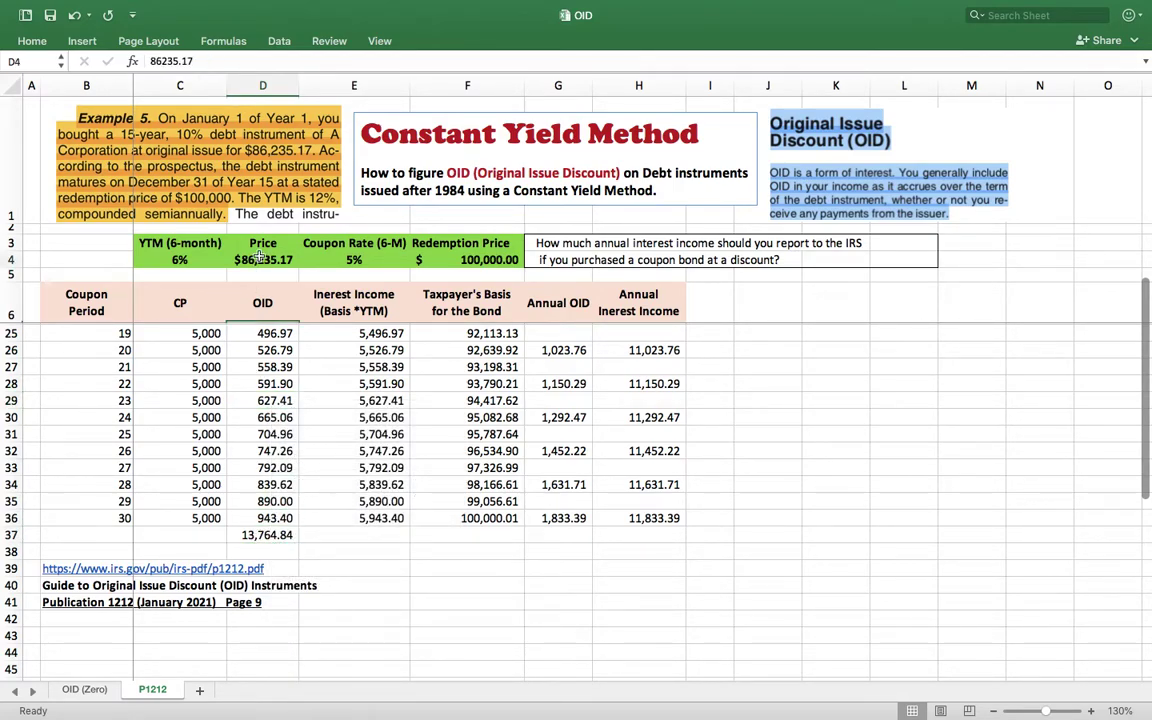
{"action": "left_click", "coordinate": [500, 260]}
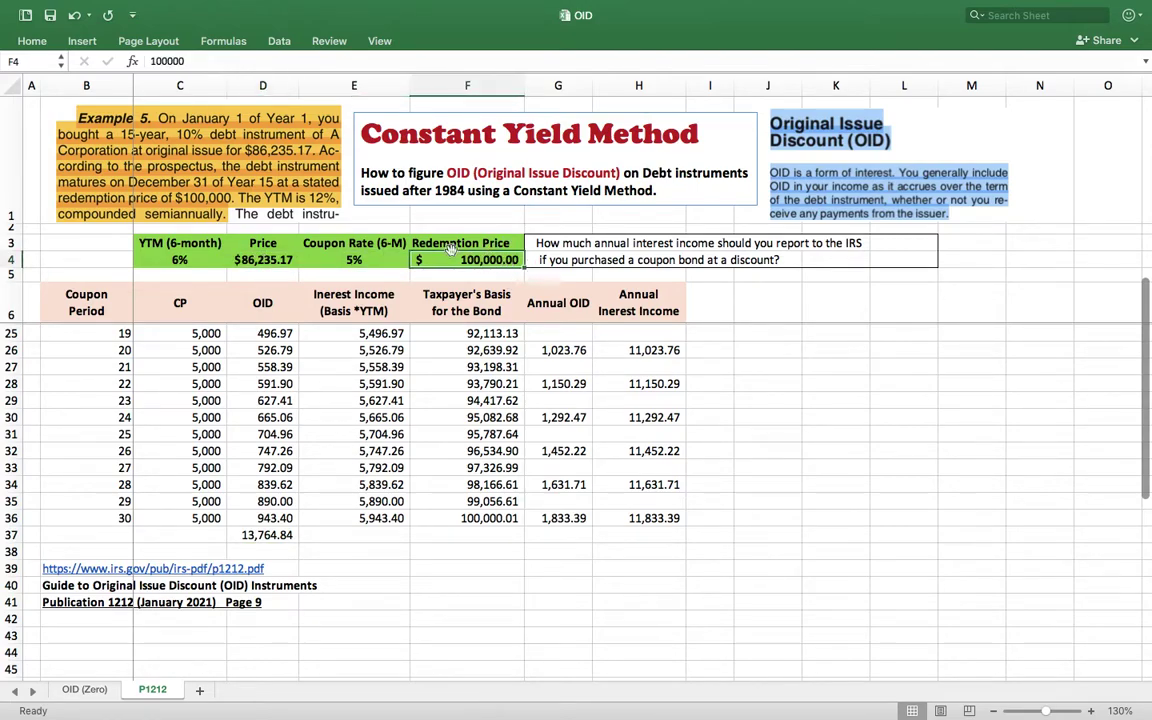
{"action": "left_click", "coordinate": [248, 257]}
{"action": "left_click", "coordinate": [440, 260]}
{"action": "scroll", "coordinate": [472, 408], "scroll_direction": "up", "scroll_amount": 6}
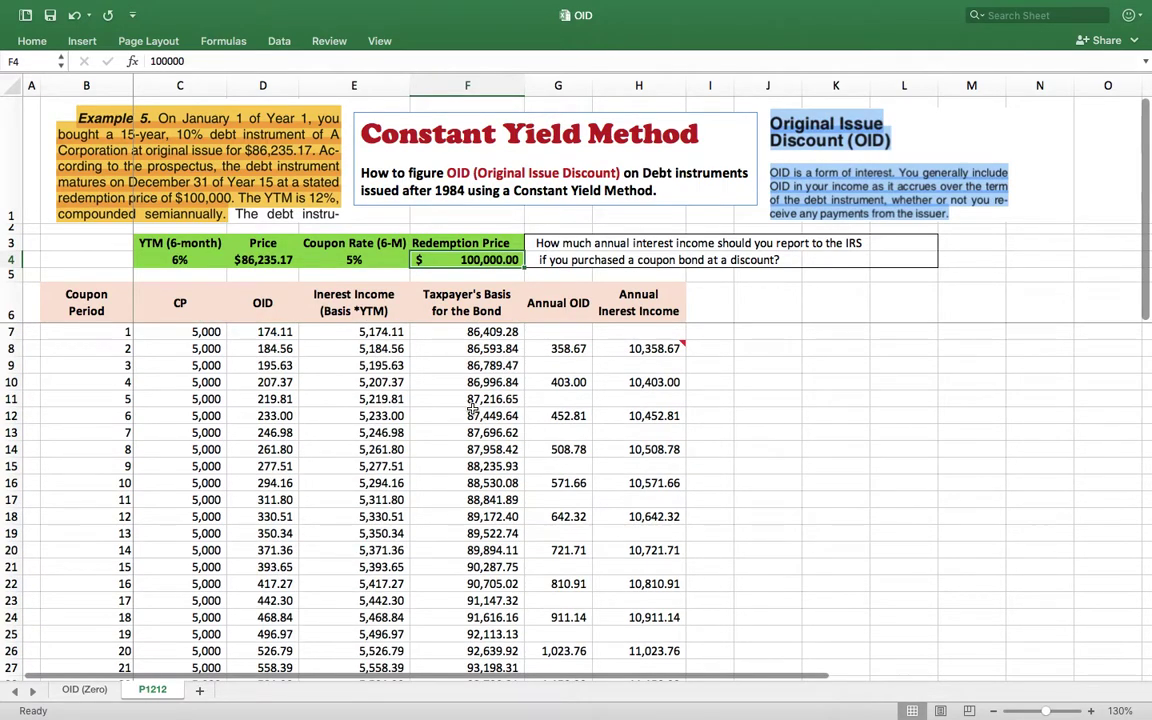